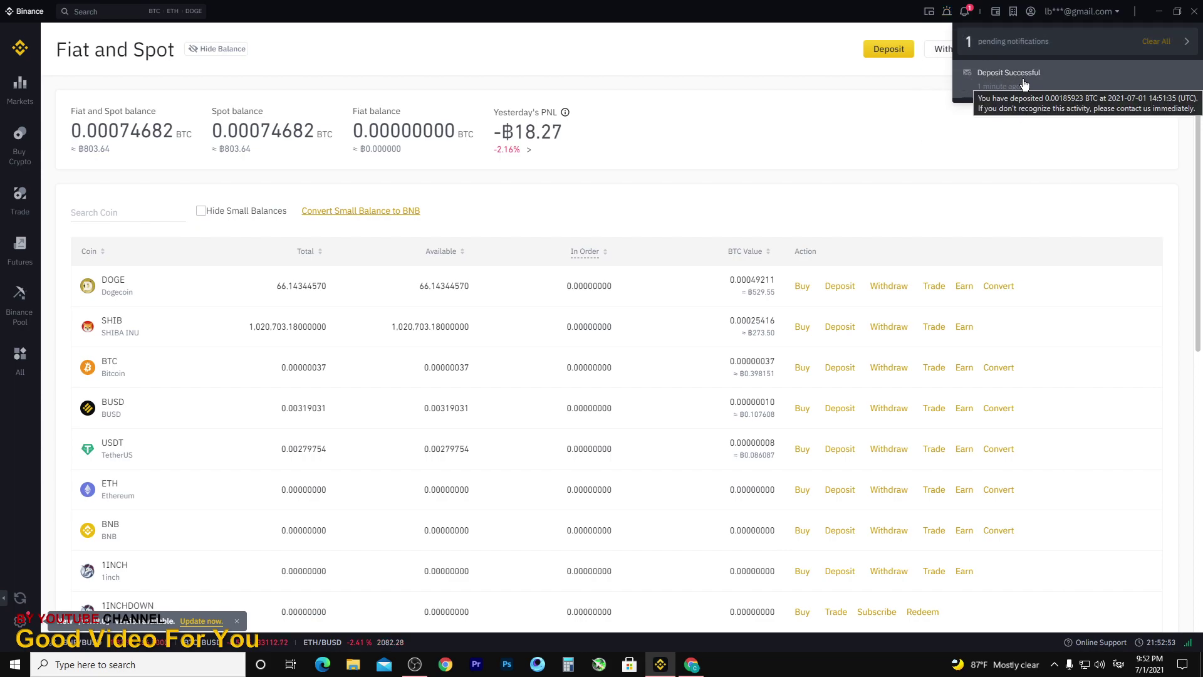
- Read and acknowledge the Deposit Successful notification, and refresh the Fiat and Spot wallet balances
{"action": "left_click", "coordinate": [1004, 75]}
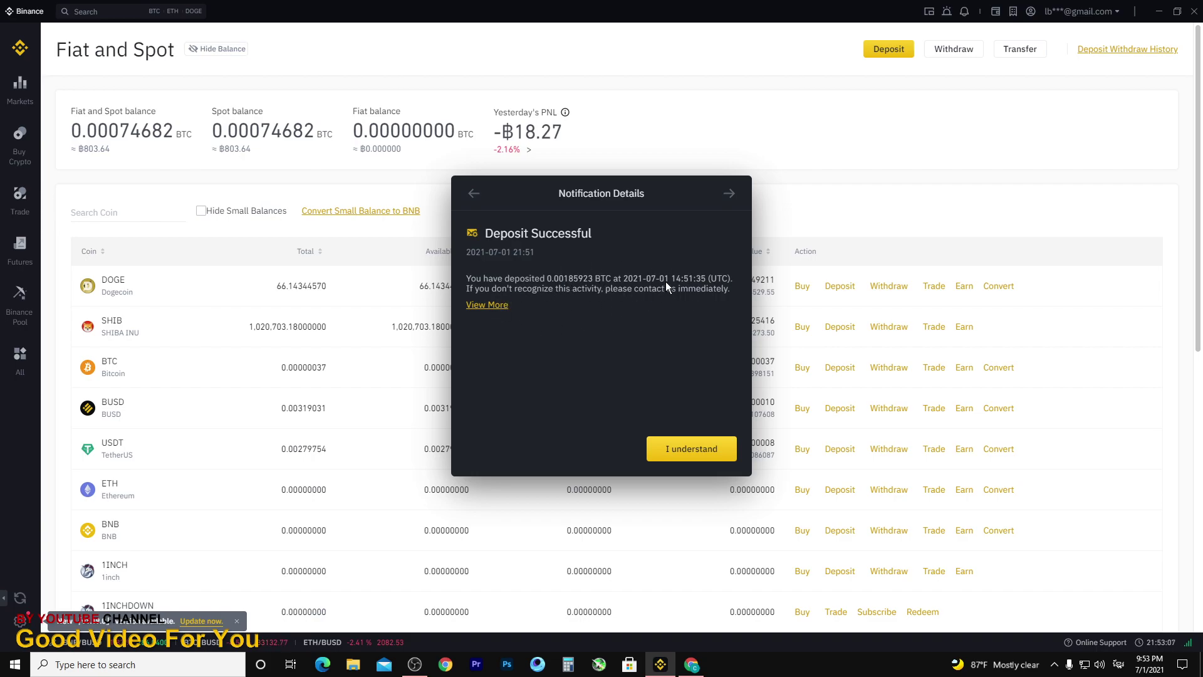
{"action": "left_click", "coordinate": [683, 459]}
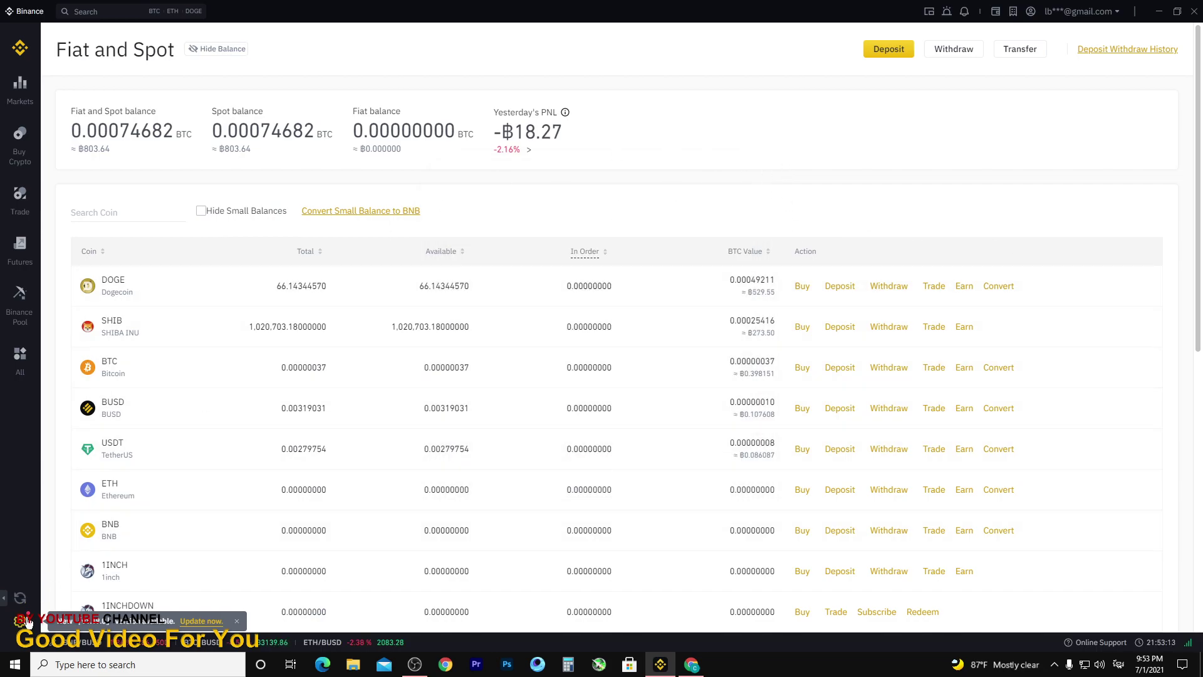
{"action": "left_click", "coordinate": [20, 598]}
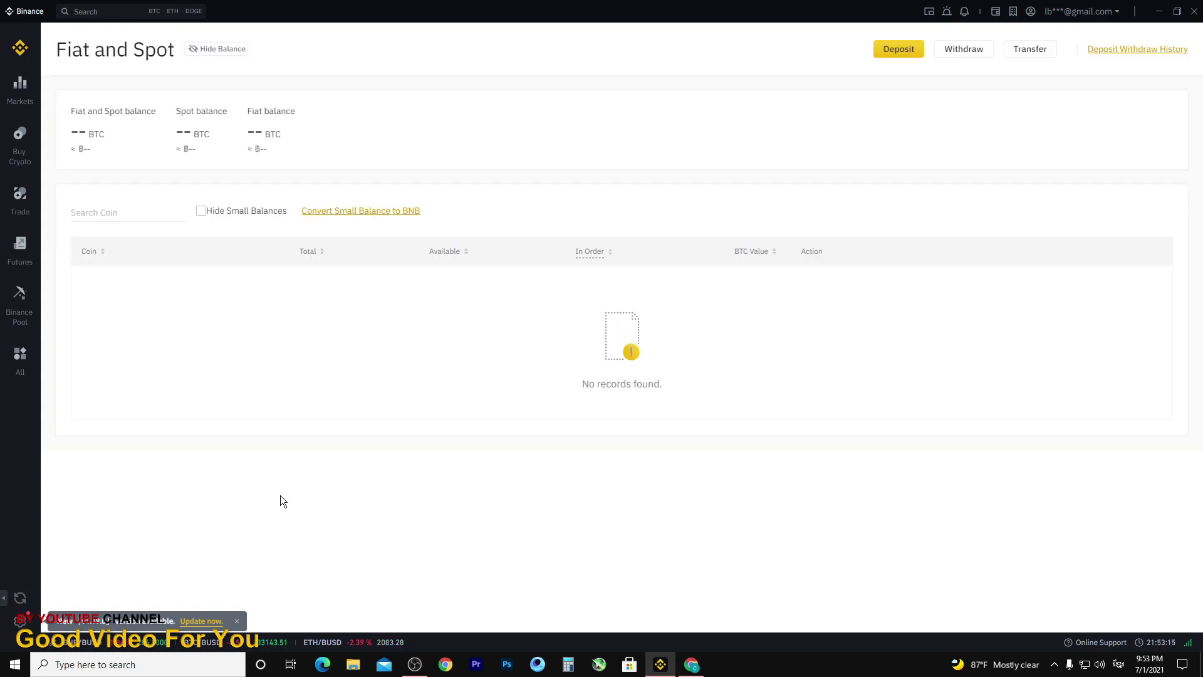
{"action": "left_click", "coordinate": [23, 601]}
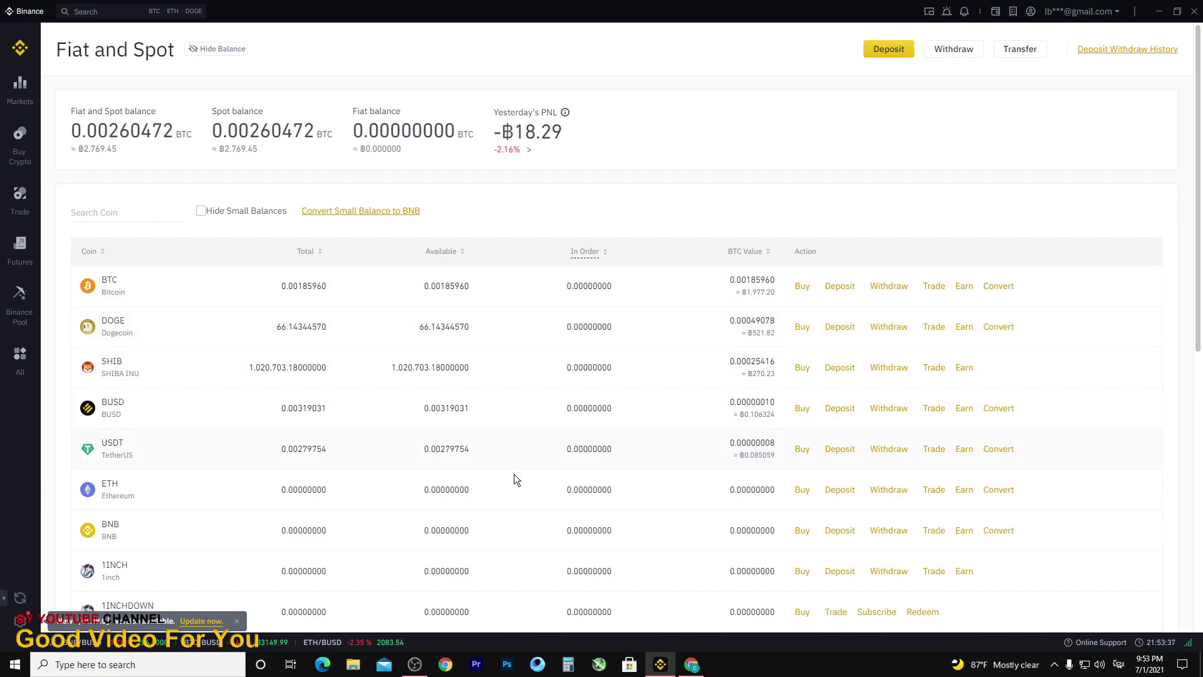
- Switch to NiceHash in the browser, check its wallet balances and mining rig overview, and return to Binance
{"action": "left_click", "coordinate": [692, 665]}
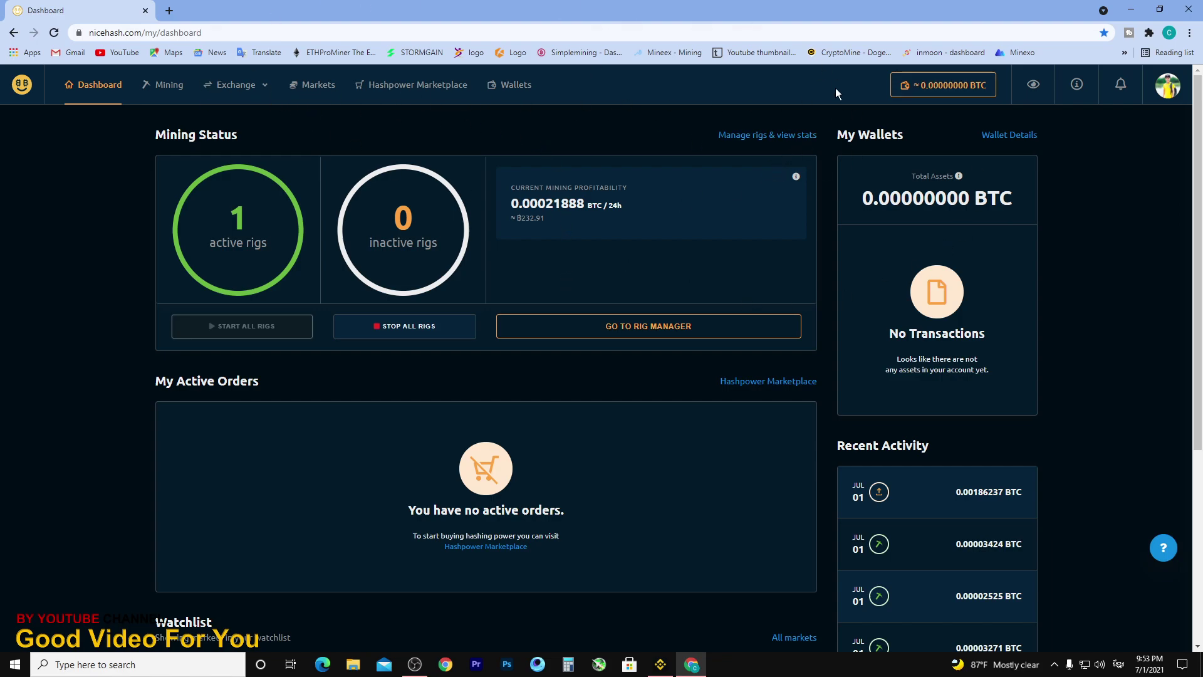
{"action": "left_click", "coordinate": [928, 87]}
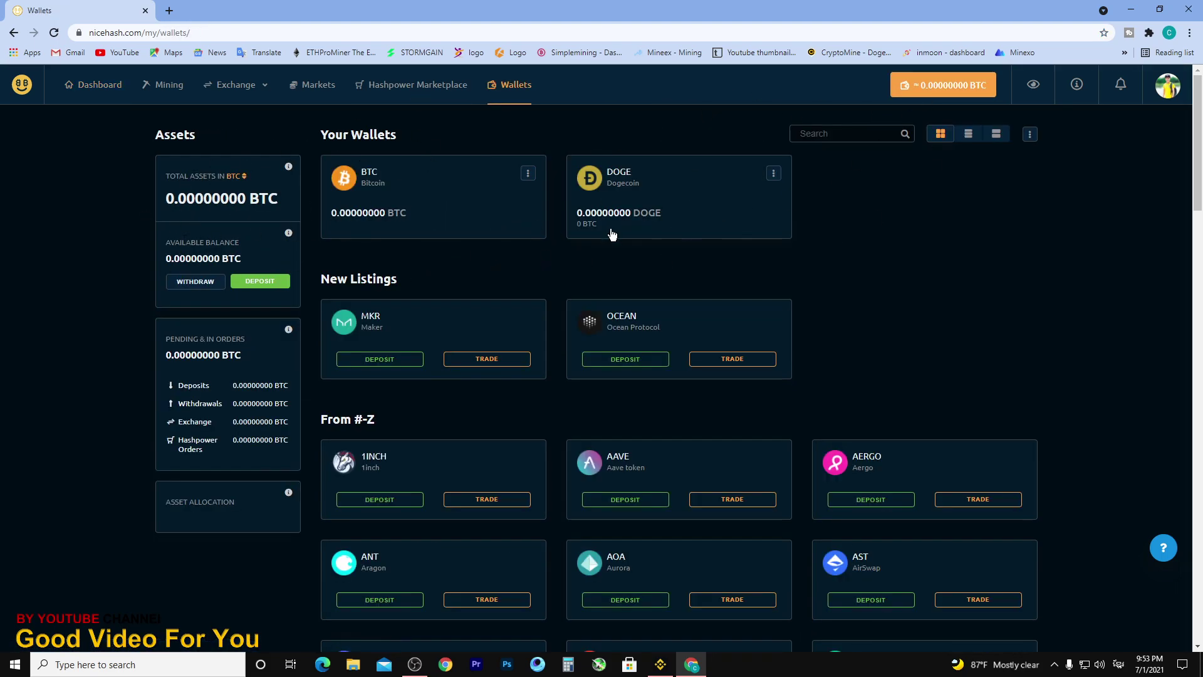
{"action": "left_click", "coordinate": [92, 79]}
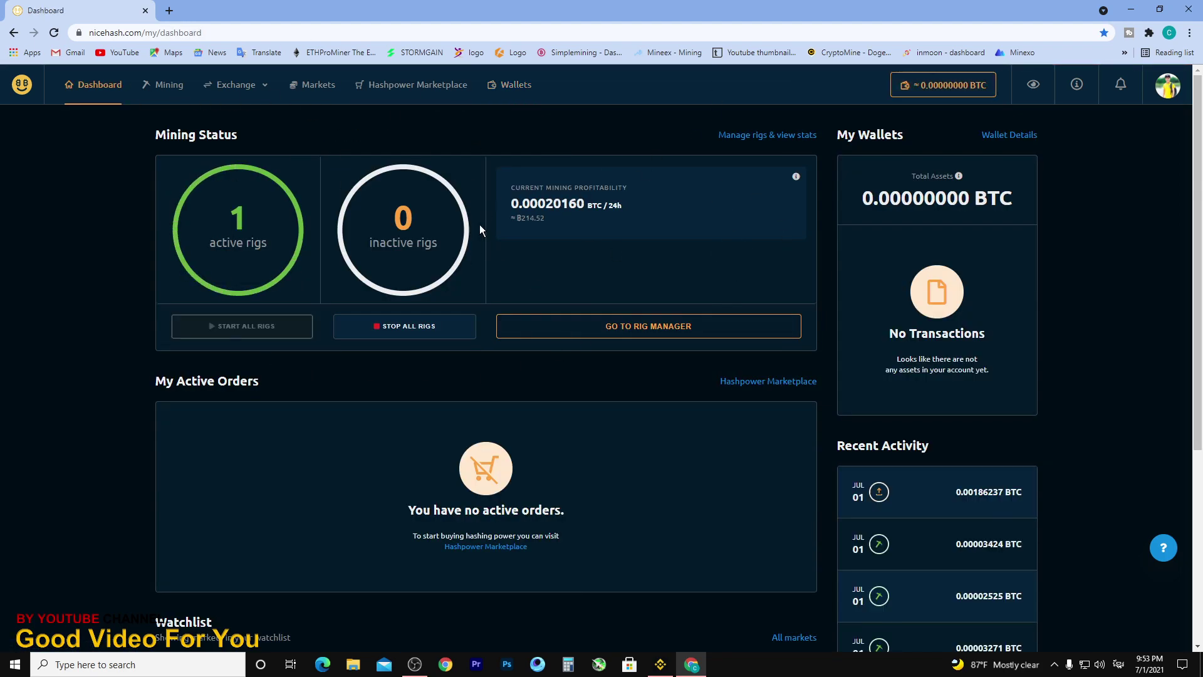
{"action": "left_click", "coordinate": [151, 85]}
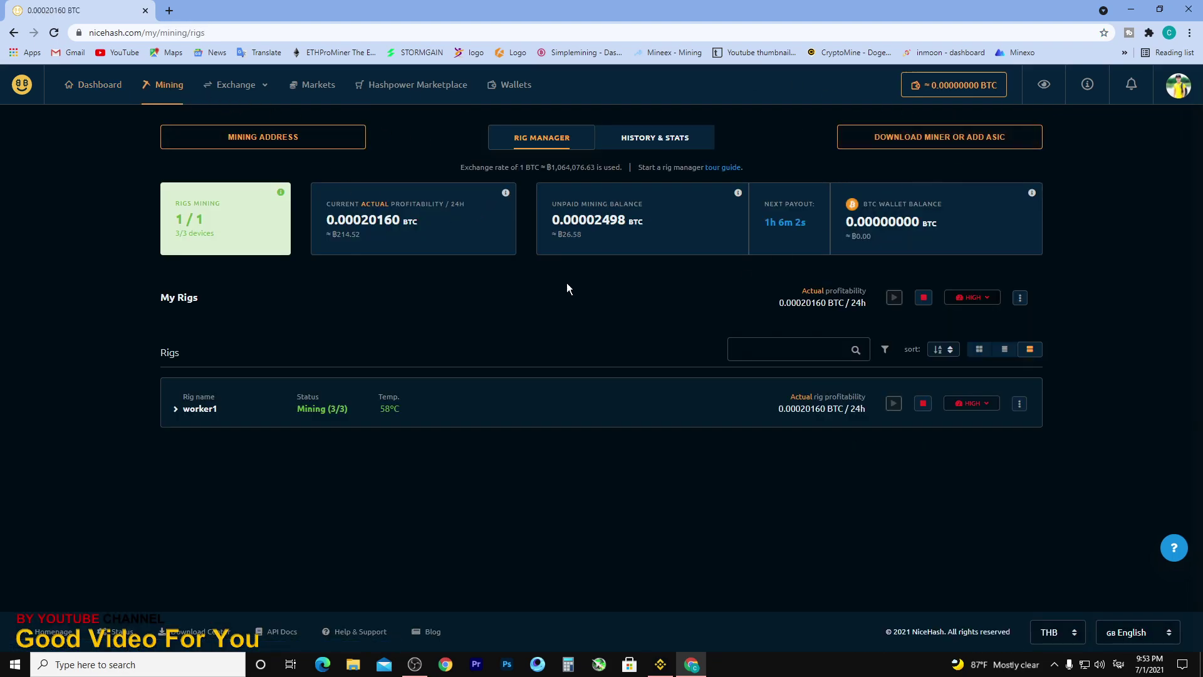
{"action": "left_click", "coordinate": [940, 86]}
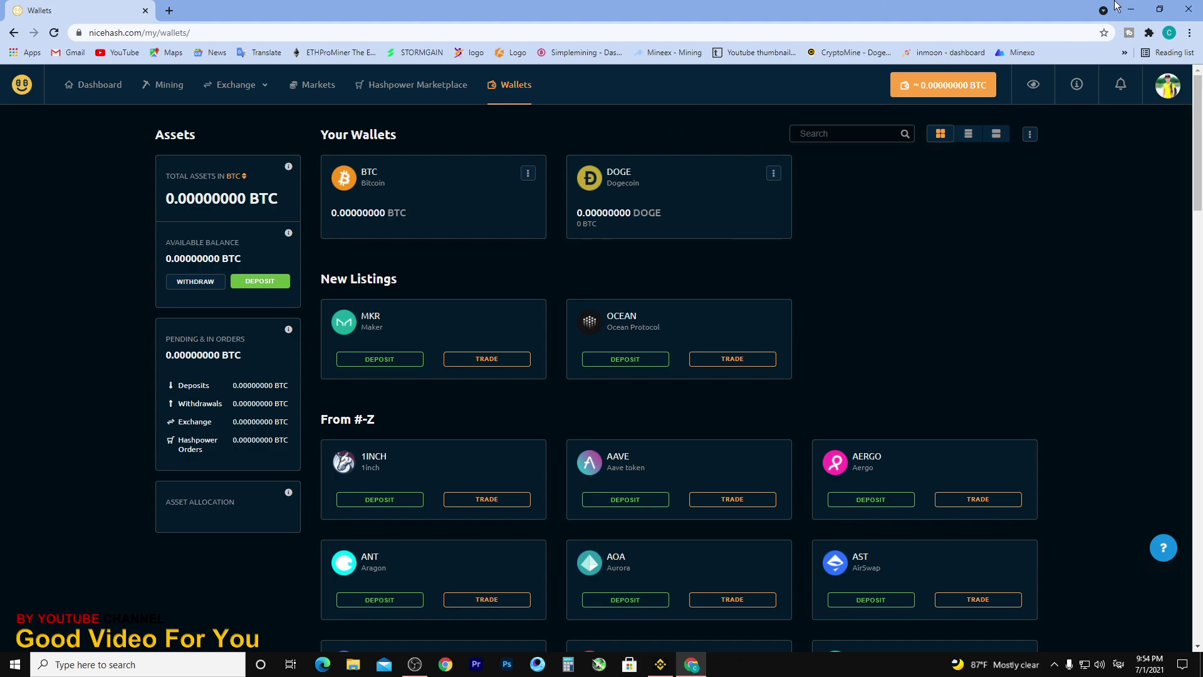
{"action": "left_click", "coordinate": [1131, 9]}
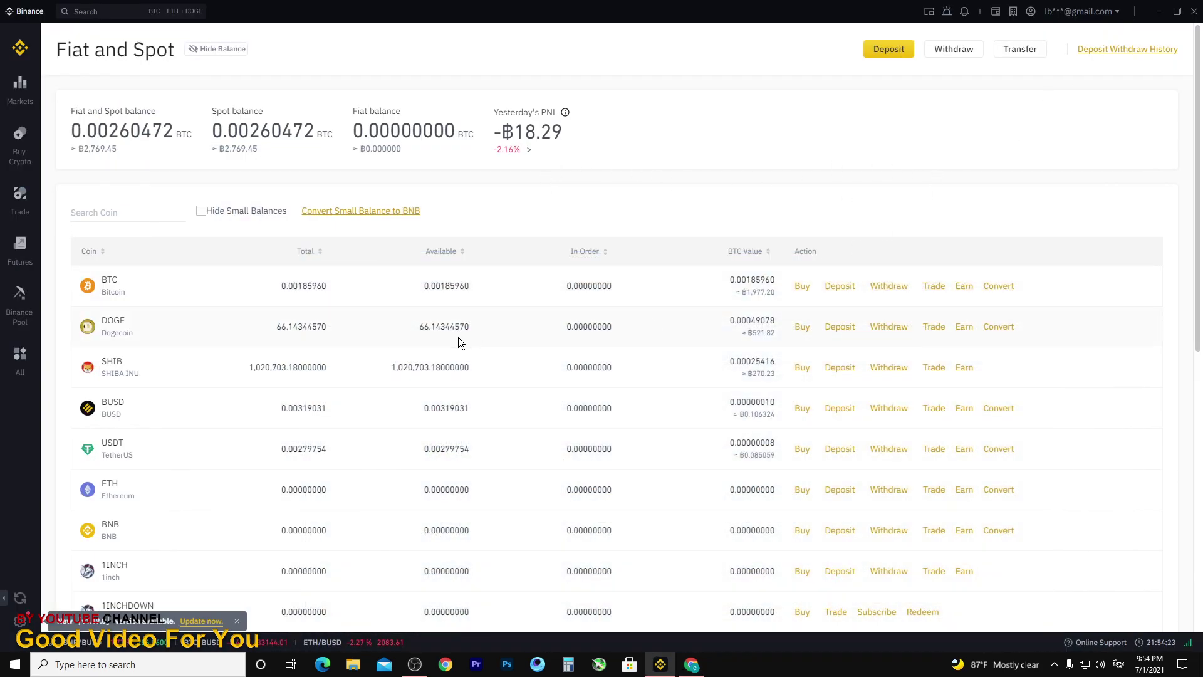
- Start an internal transfer from the Fiat and Spot wallet with BTC as the coin and the maximum amount, 0.0018596
{"action": "scroll", "coordinate": [457, 342], "scroll_direction": "down", "scroll_amount": 7}
{"action": "scroll", "coordinate": [656, 360], "scroll_direction": "up", "scroll_amount": 7}
{"action": "left_click", "coordinate": [1014, 51]}
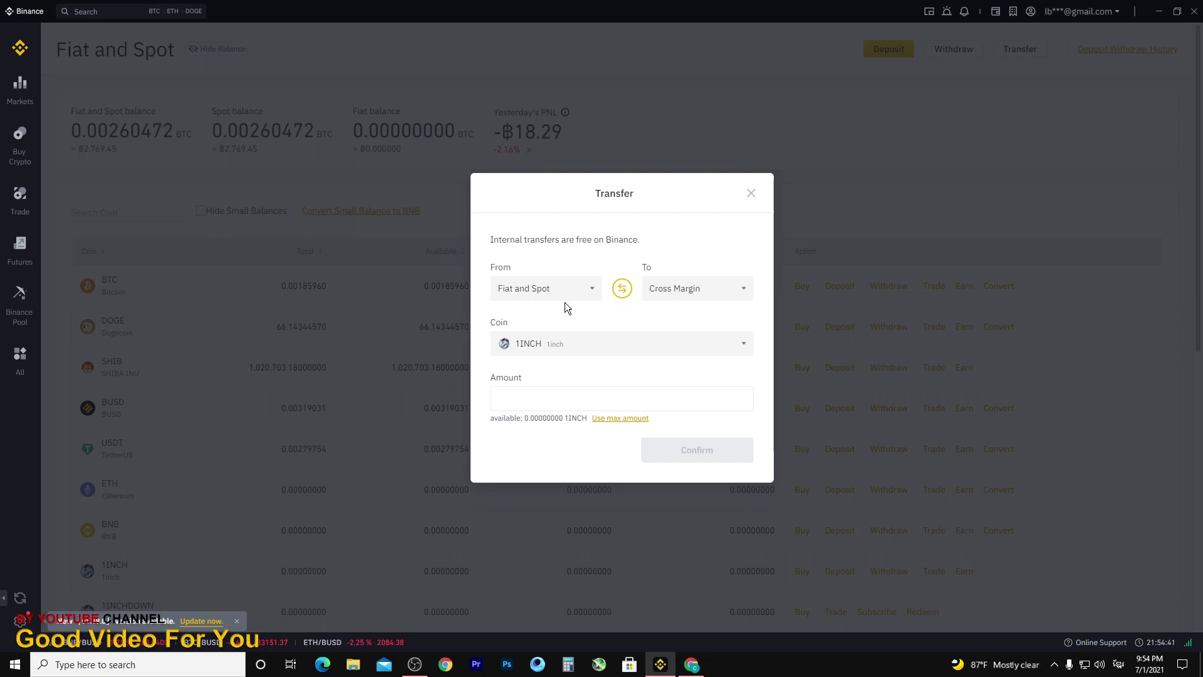
{"action": "left_click", "coordinate": [561, 353]}
{"action": "scroll", "coordinate": [549, 430], "scroll_direction": "down", "scroll_amount": 4}
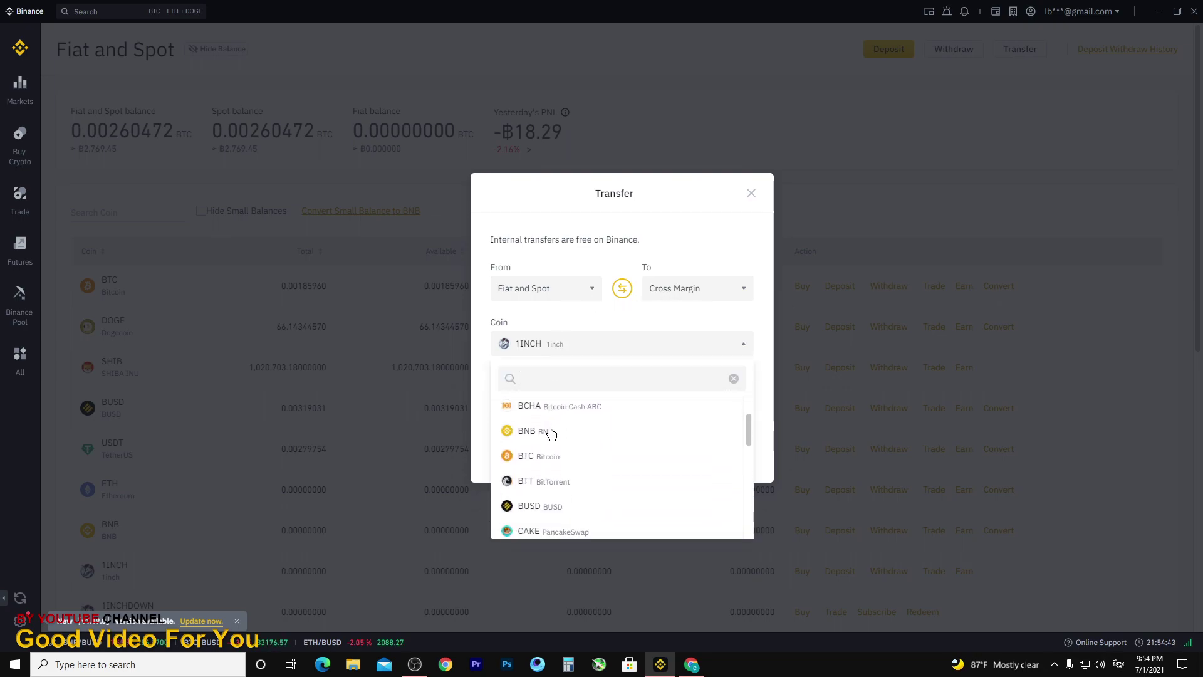
{"action": "left_click", "coordinate": [544, 417]}
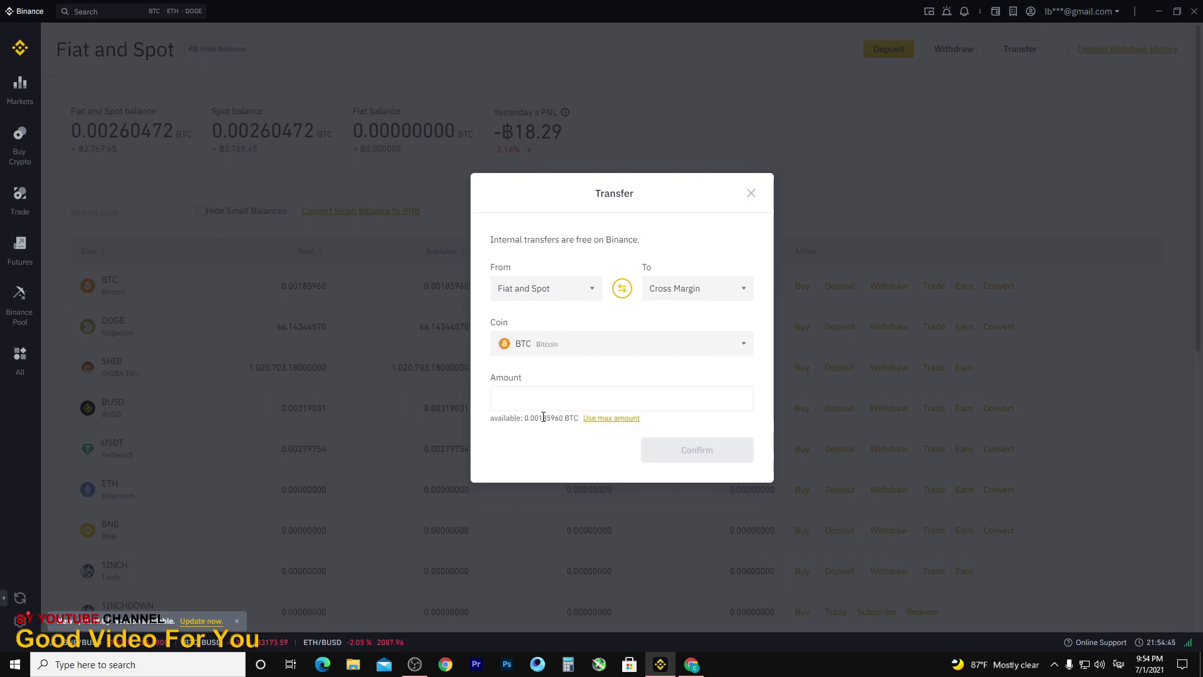
{"action": "left_click", "coordinate": [609, 419]}
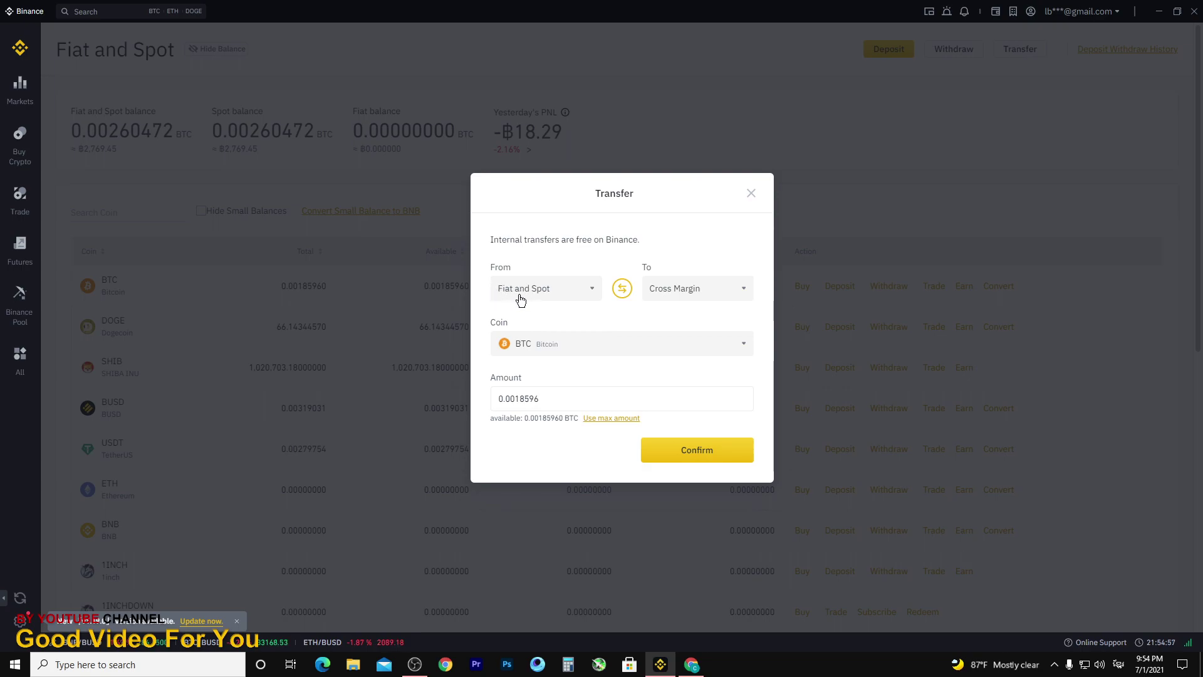
- Set the transfer destination to P2P, enter the maximum amount of 0.0018596 BTC again, and confirm the transfer
{"action": "left_click", "coordinate": [699, 295]}
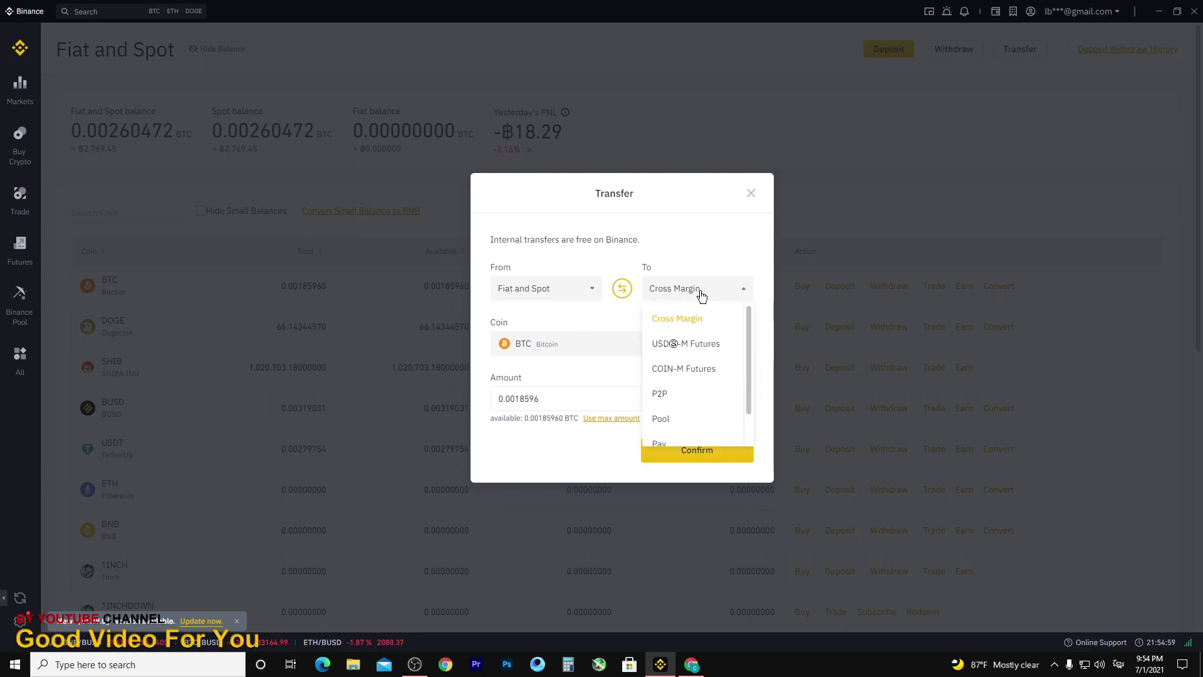
{"action": "left_click", "coordinate": [680, 393]}
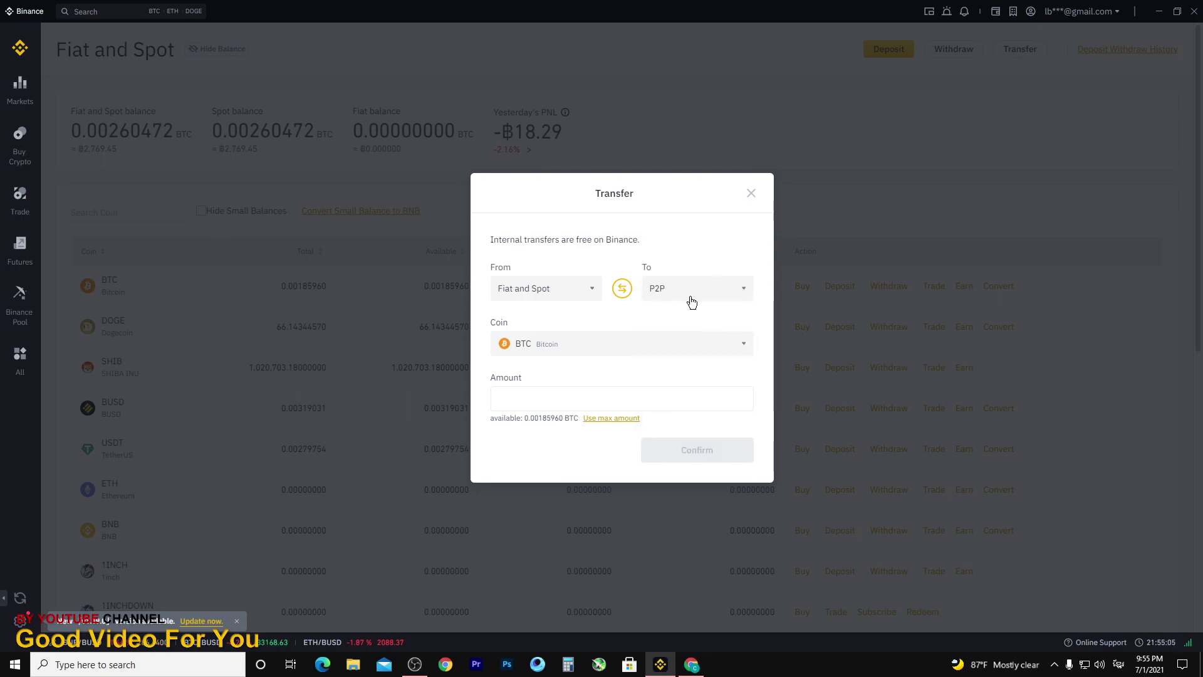
{"action": "left_click", "coordinate": [615, 419]}
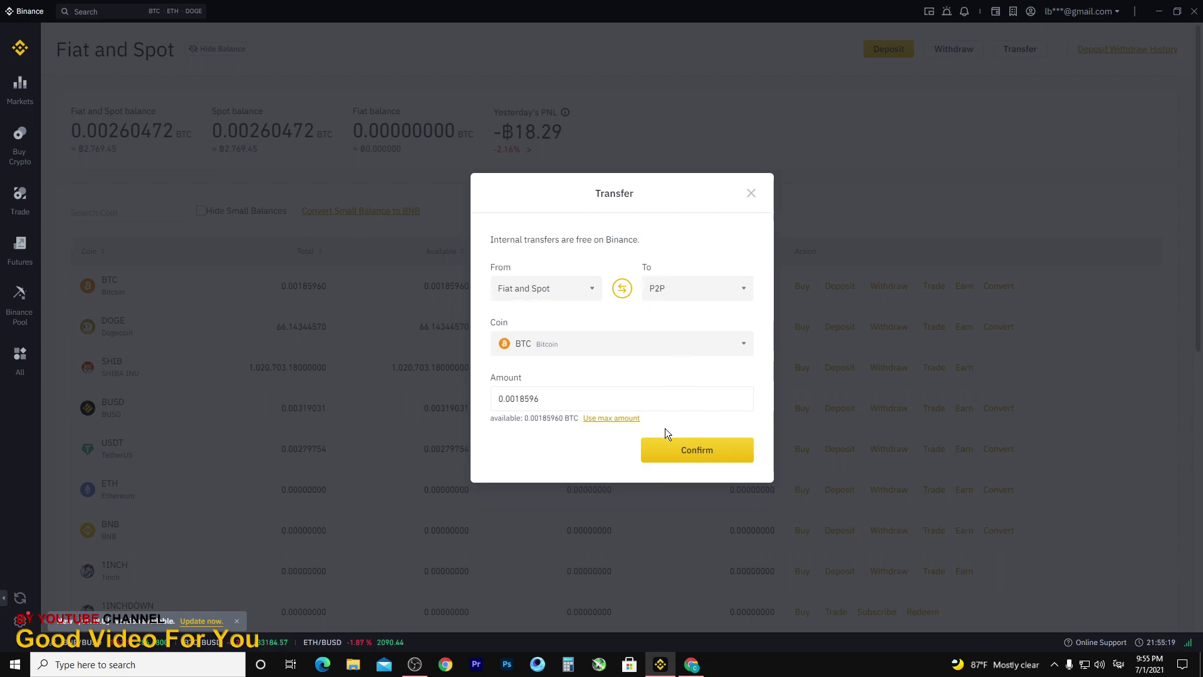
{"action": "left_click", "coordinate": [705, 452]}
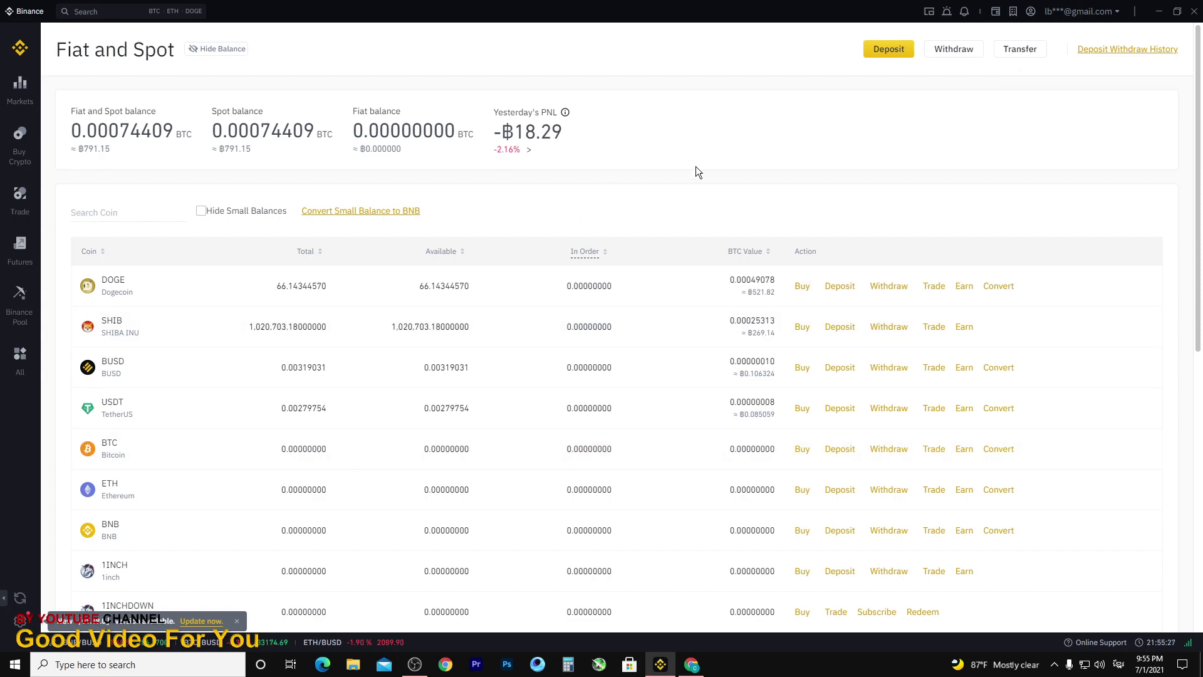
- Open the P2P wallet and reveal its hidden balances
{"action": "left_click", "coordinate": [20, 359]}
{"action": "left_click", "coordinate": [73, 282]}
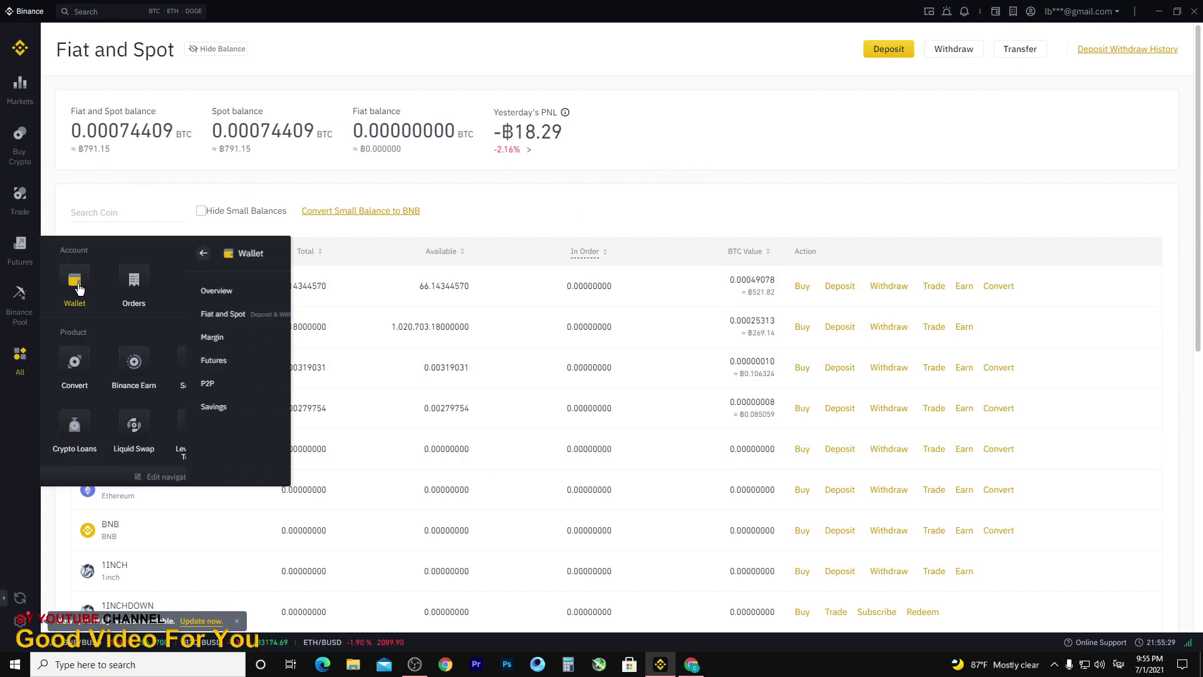
{"action": "left_click", "coordinate": [62, 383]}
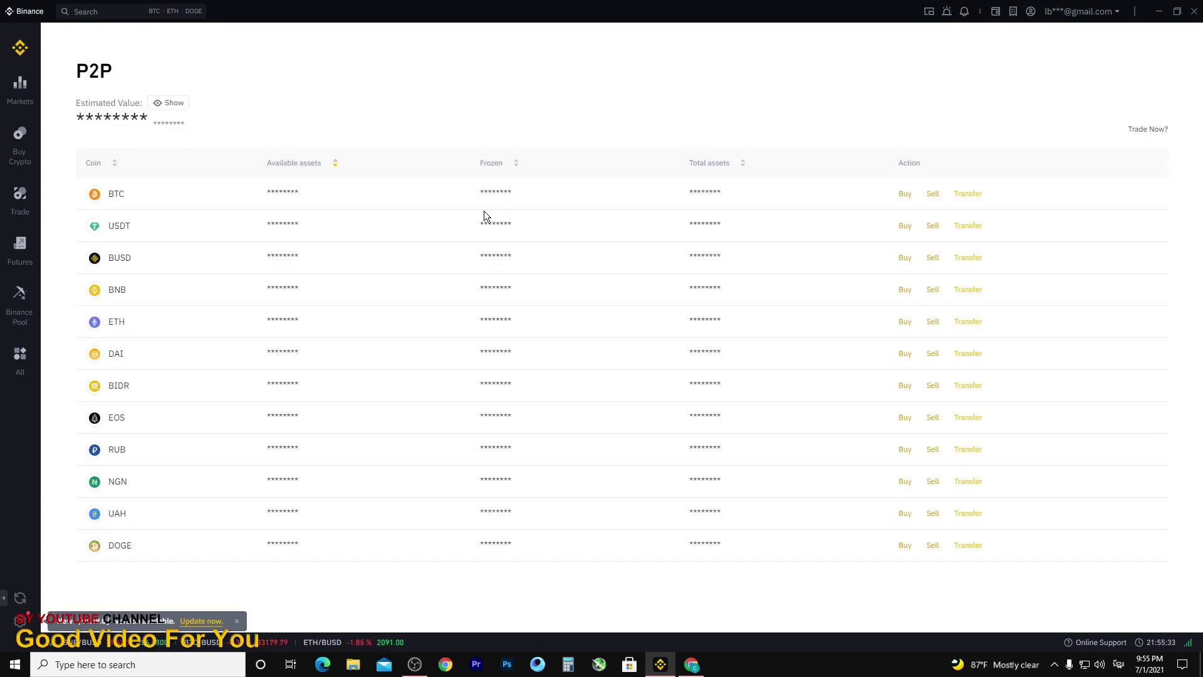
{"action": "left_click", "coordinate": [168, 104]}
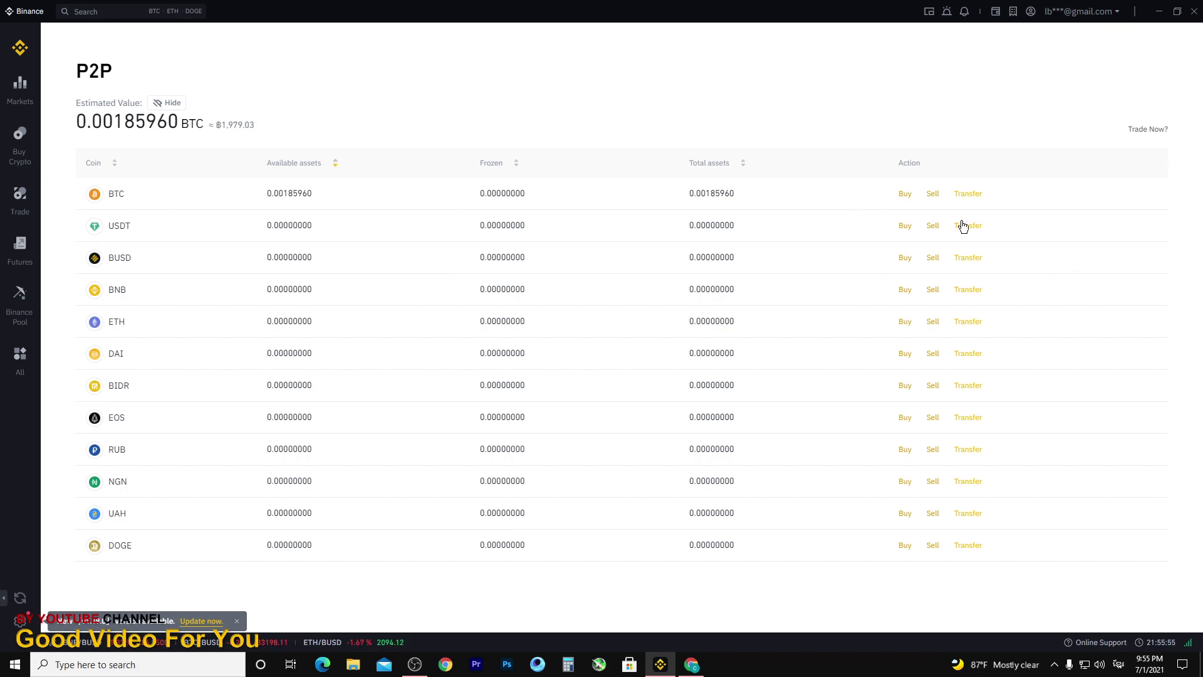
{"action": "left_click", "coordinate": [970, 194]}
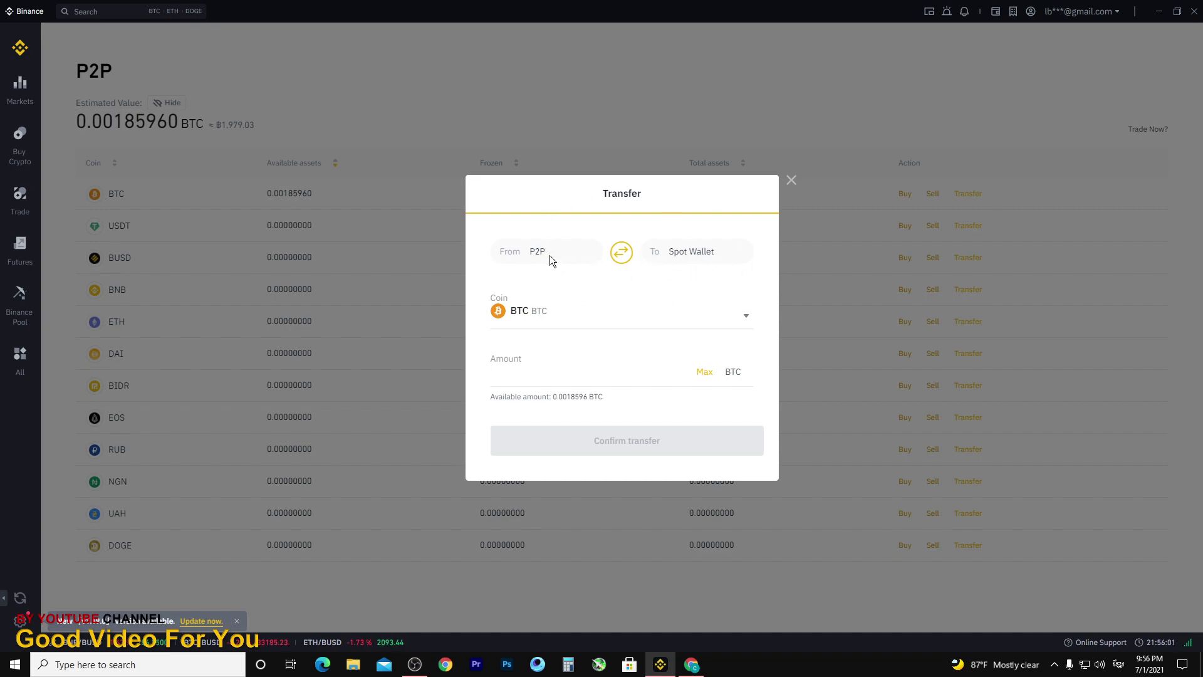
{"action": "left_click", "coordinate": [705, 373]}
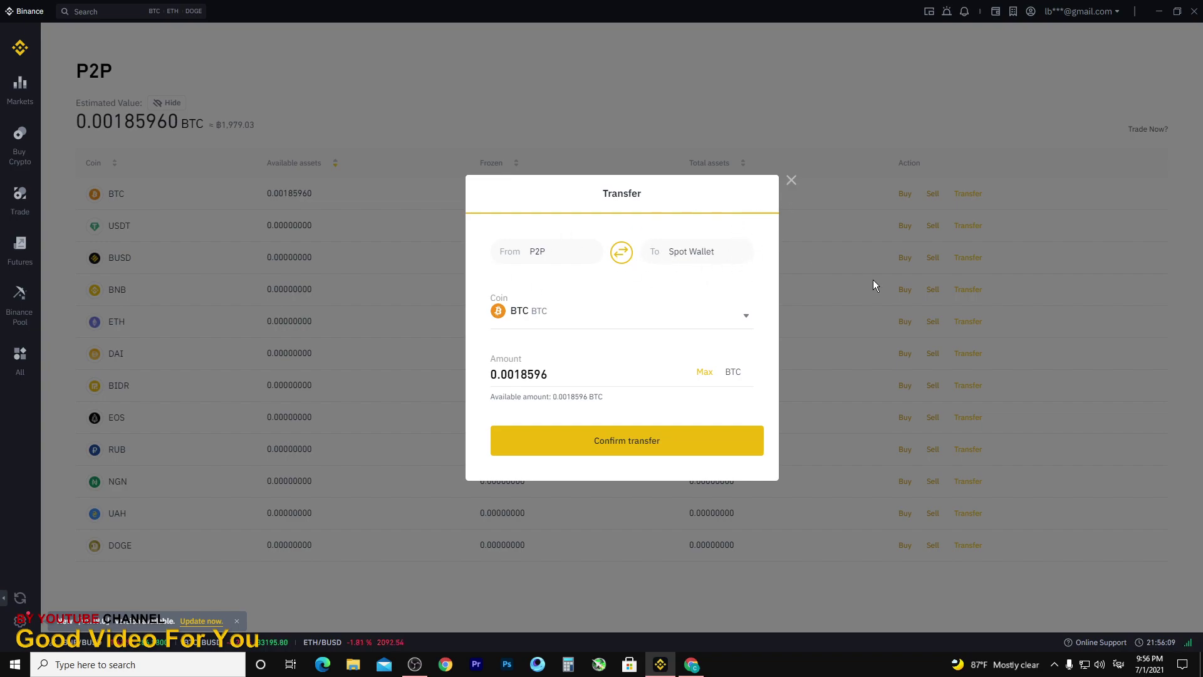
{"action": "left_click", "coordinate": [792, 180]}
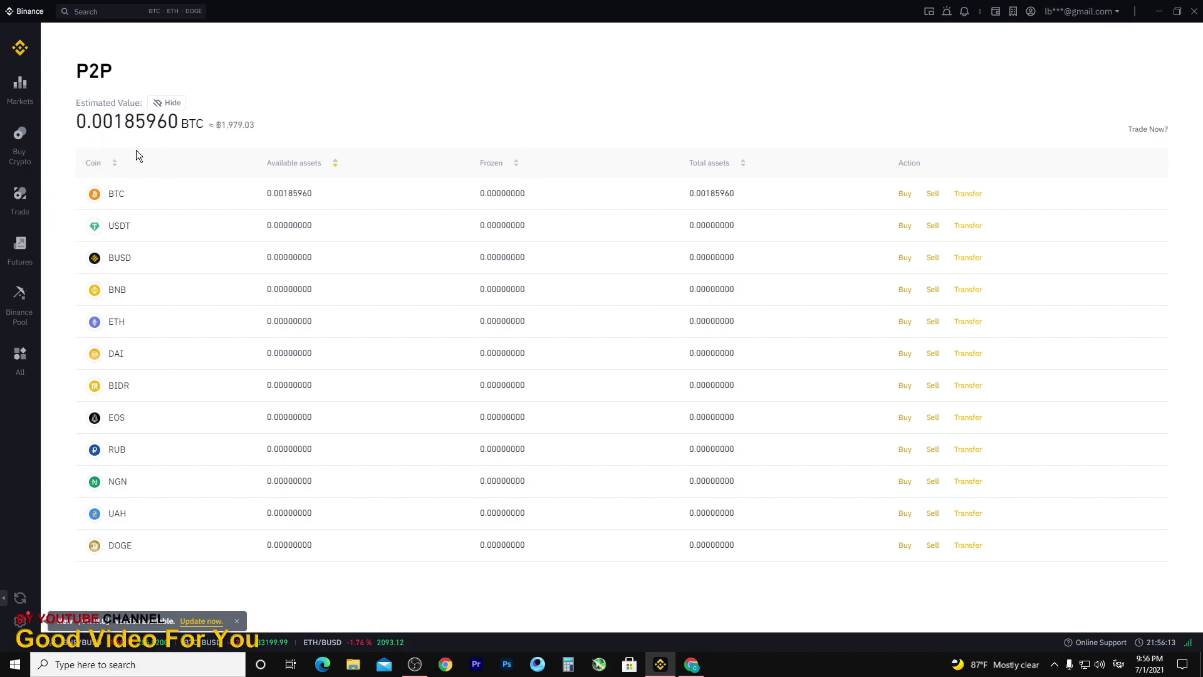
- Open the P2P sell offers for BTC and keep THB as the fiat currency
{"action": "left_click", "coordinate": [932, 197]}
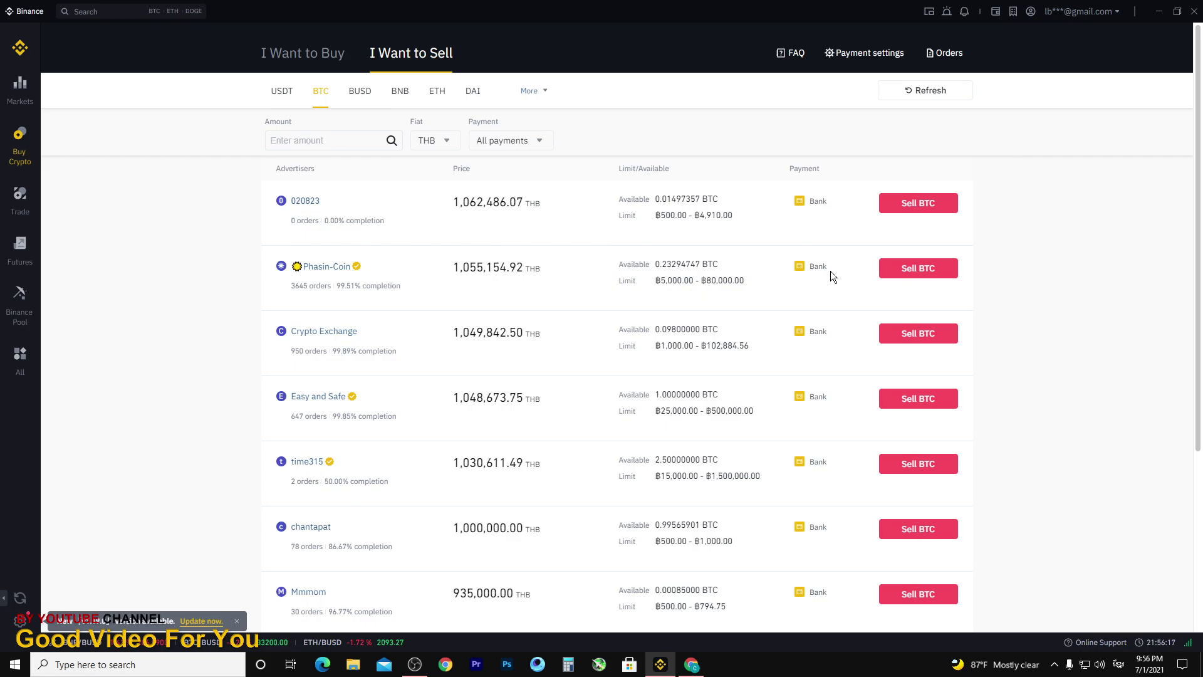
{"action": "left_click", "coordinate": [434, 146]}
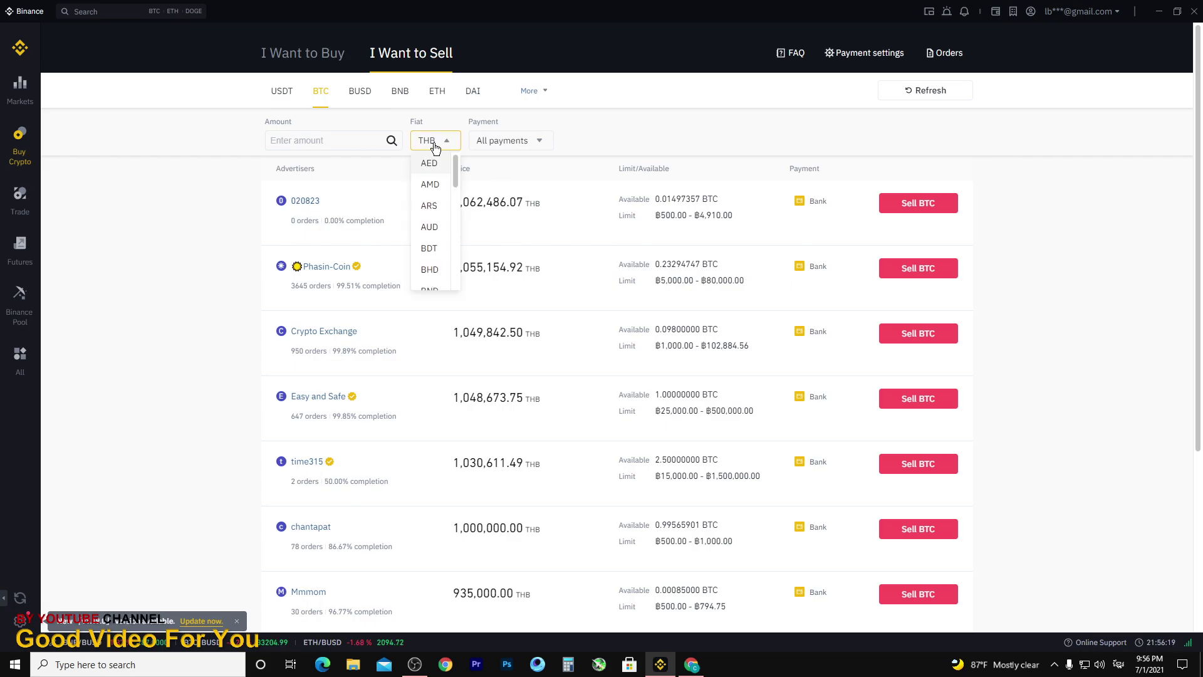
{"action": "left_click", "coordinate": [431, 141]}
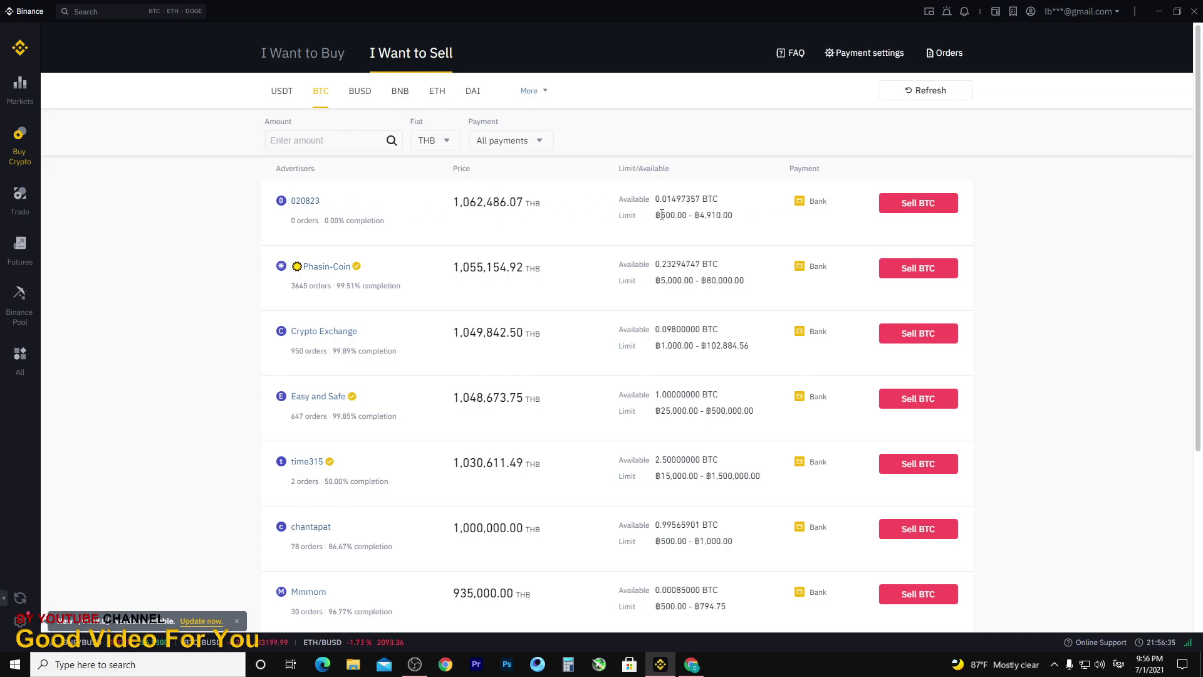
- Examine the THB limits of the first and third sell offers and the second advertiser's order count and completion rate
{"action": "left_click_drag", "start_coordinate": [658, 215], "coordinate": [736, 222]}
{"action": "left_click", "coordinate": [749, 219]}
{"action": "left_click_drag", "start_coordinate": [654, 346], "coordinate": [743, 347]}
{"action": "left_click", "coordinate": [743, 350]}
{"action": "left_click_drag", "start_coordinate": [337, 286], "coordinate": [291, 288]}
{"action": "left_click", "coordinate": [293, 287]}
{"action": "left_click_drag", "start_coordinate": [284, 291], "coordinate": [416, 295]}
{"action": "left_click", "coordinate": [291, 298]}
- Try to sell the entire 0.00185960 BTC balance through the second listed offer, and read the minimum amount requirement
{"action": "left_click", "coordinate": [920, 268]}
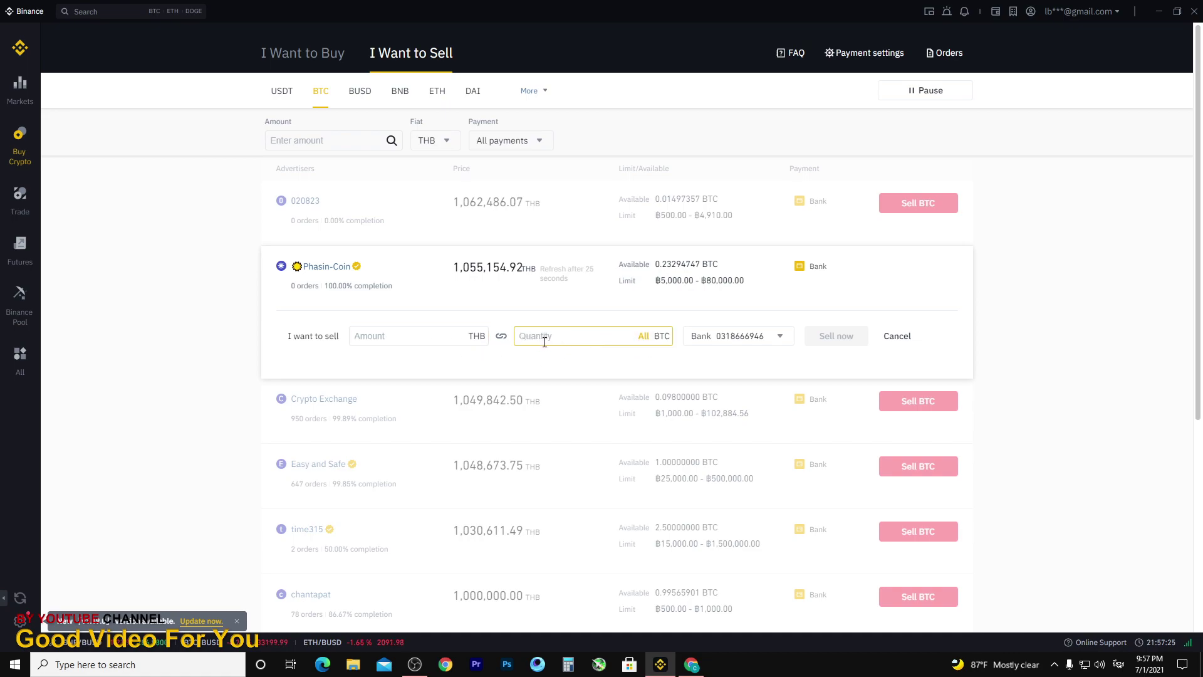
{"action": "left_click", "coordinate": [643, 337]}
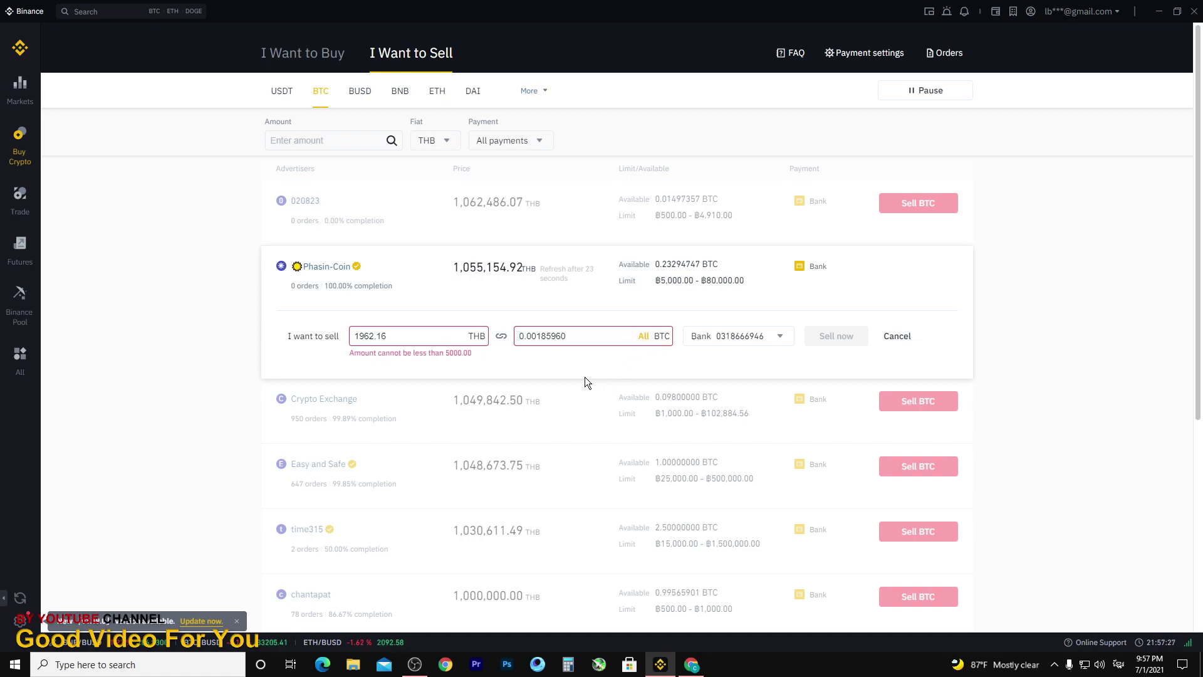
{"action": "left_click_drag", "start_coordinate": [475, 355], "coordinate": [391, 356]}
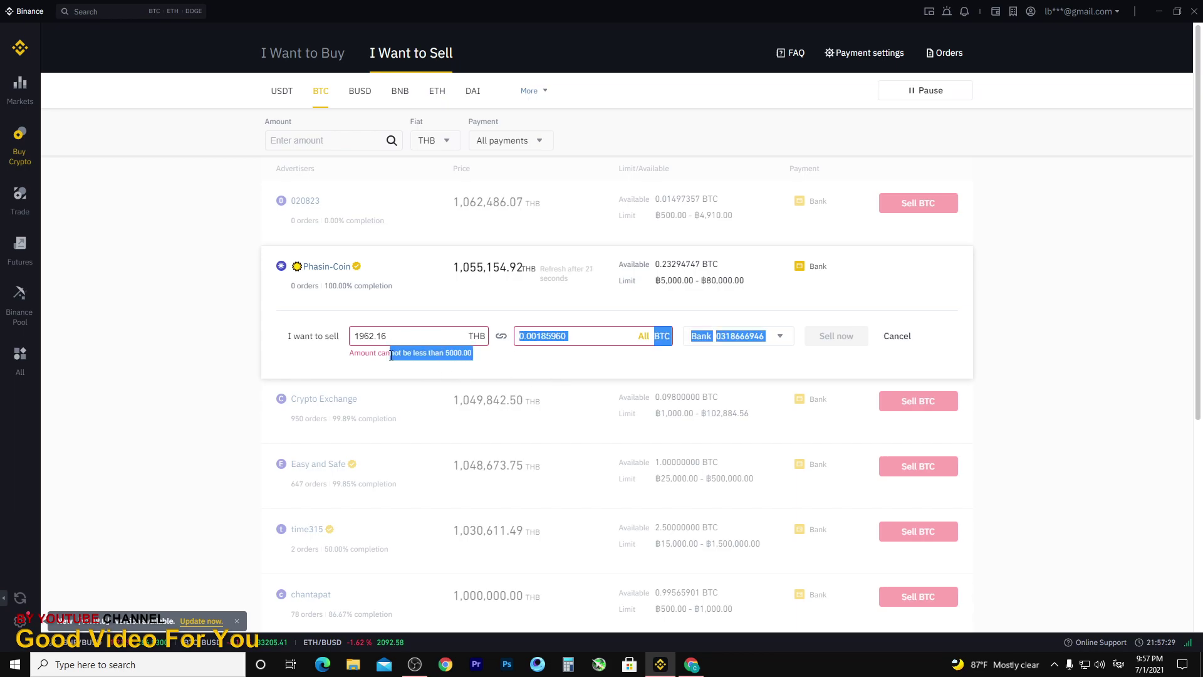
{"action": "left_click", "coordinate": [1045, 244]}
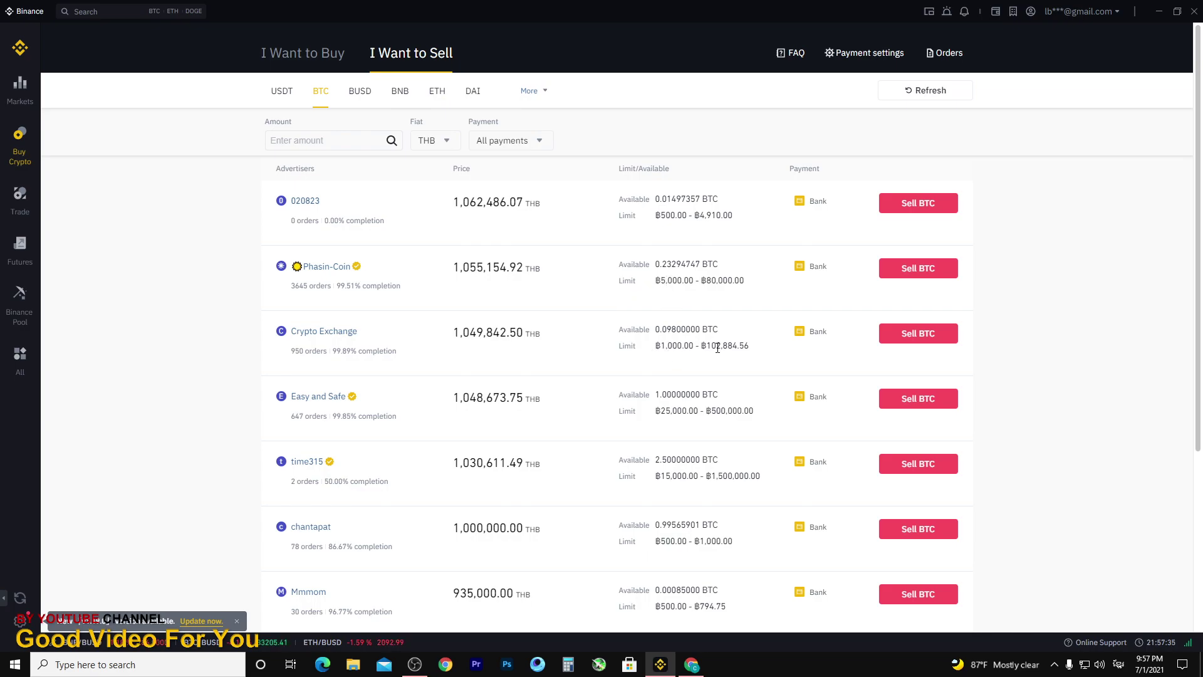
- Try filling in the Crypto Exchange sell offer with the entire BTC balance
{"action": "left_click", "coordinate": [917, 334]}
{"action": "left_click", "coordinate": [643, 402]}
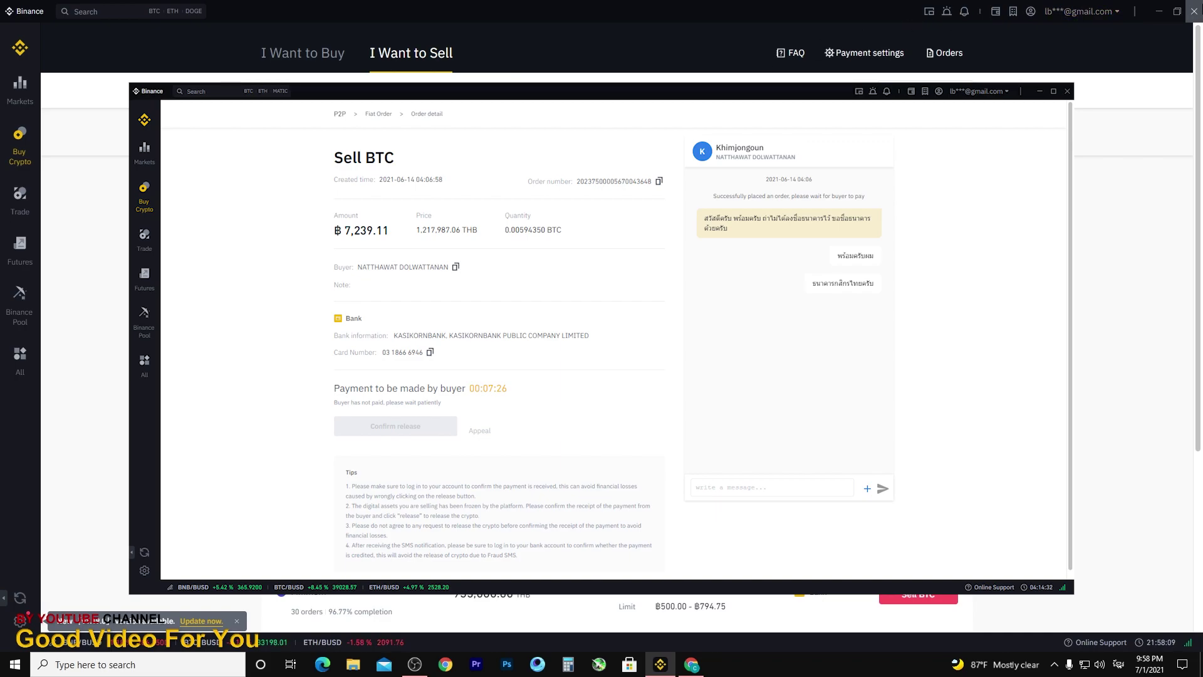
{"action": "scroll", "coordinate": [279, 56], "scroll_direction": "down", "scroll_amount": 3}
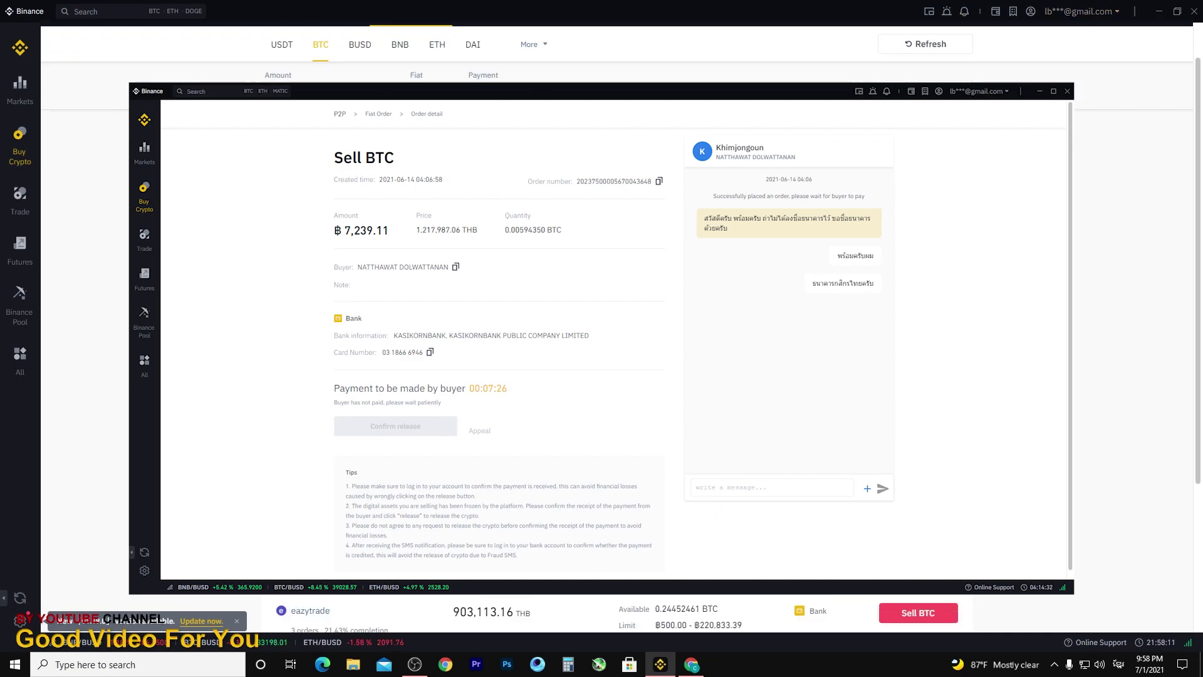
{"action": "scroll", "coordinate": [280, 56], "scroll_direction": "up", "scroll_amount": 3}
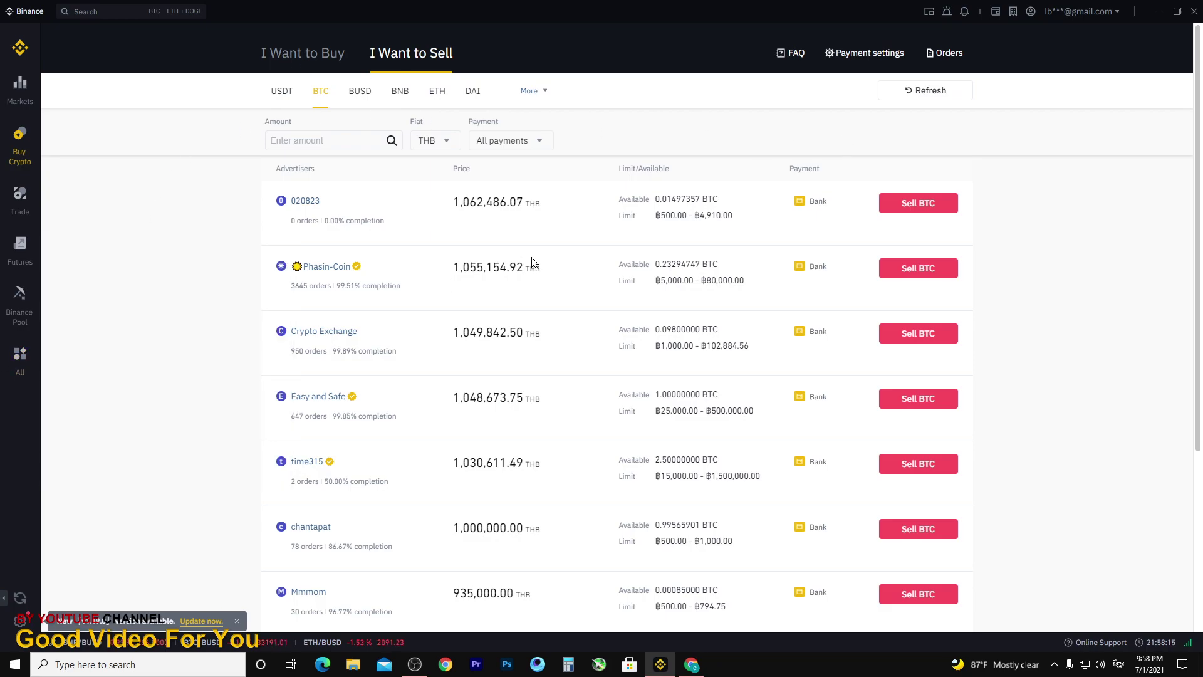
- View the wallet overview with its balances and open the P2P wallet's coin list
{"action": "mouse_move", "coordinate": [20, 361]}
{"action": "left_click", "coordinate": [69, 295]}
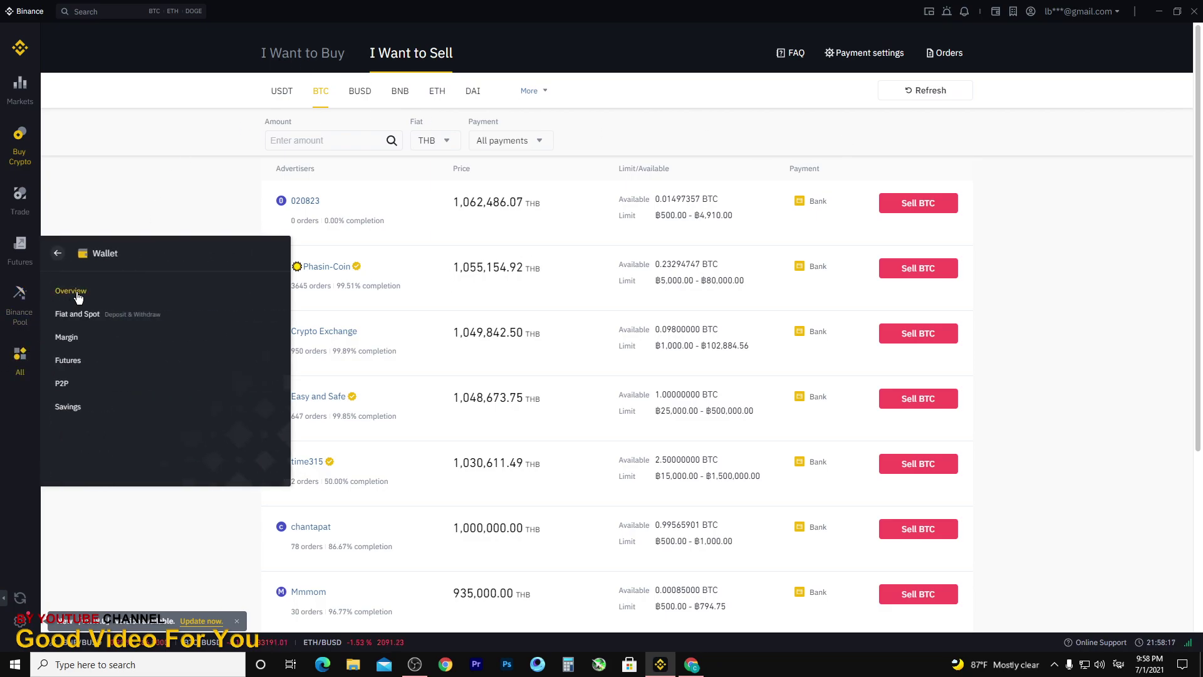
{"action": "left_click", "coordinate": [70, 290]}
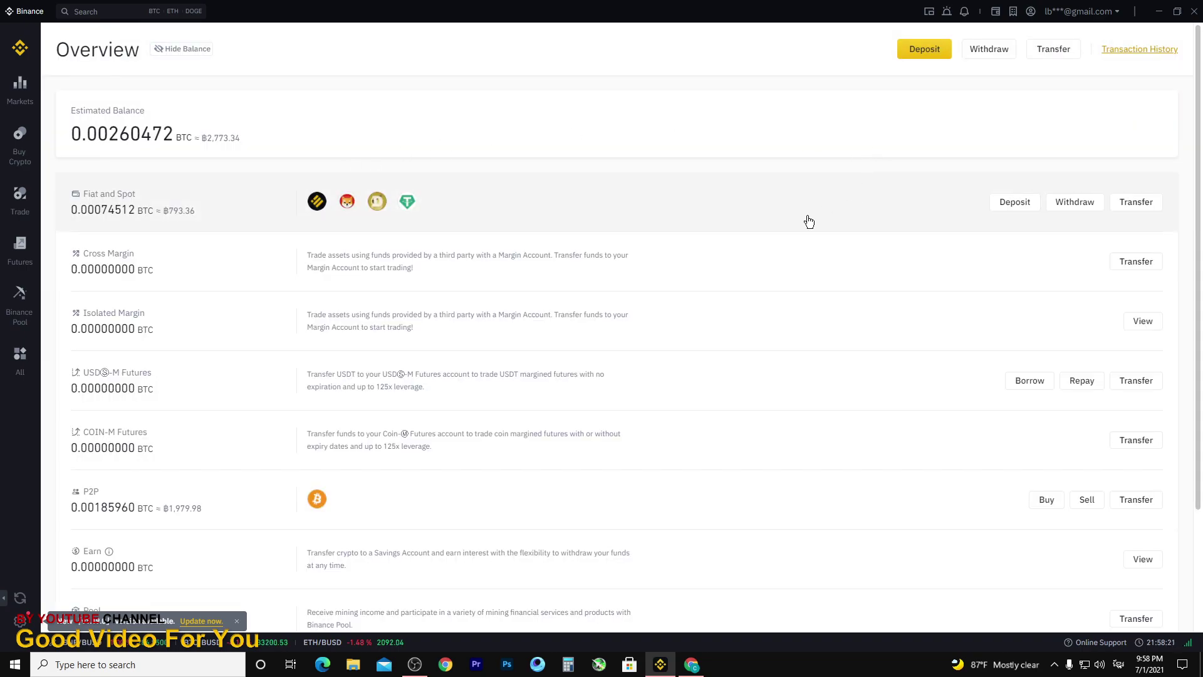
{"action": "mouse_move", "coordinate": [22, 360]}
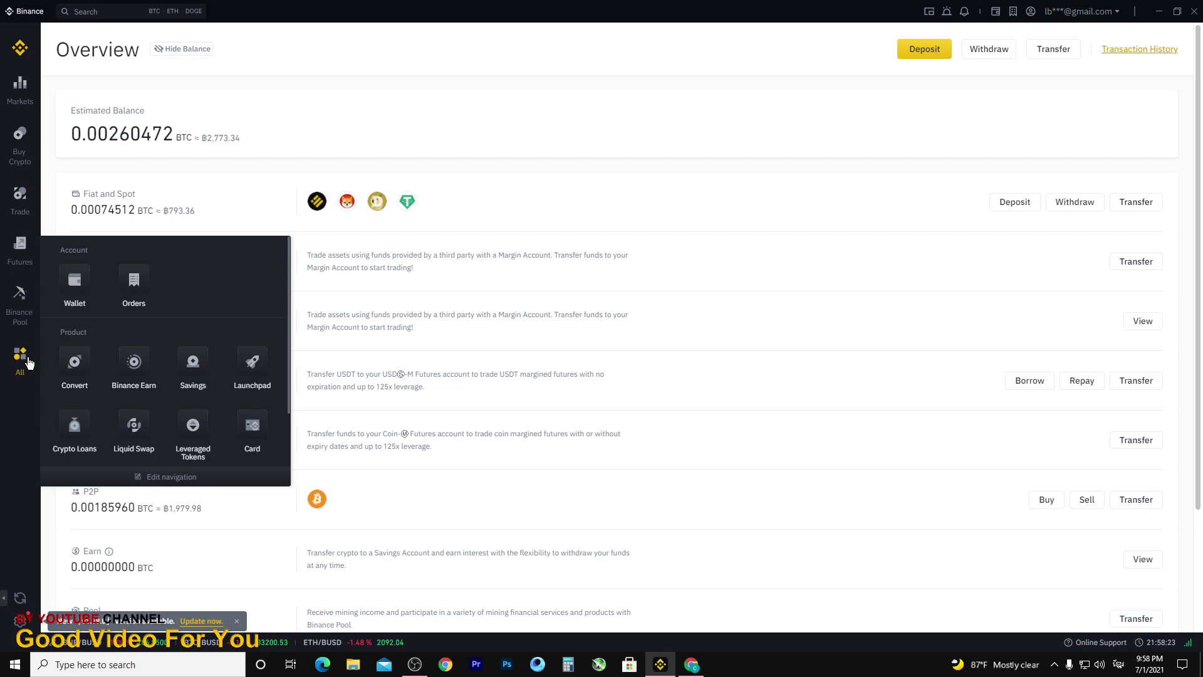
{"action": "mouse_move", "coordinate": [73, 299]}
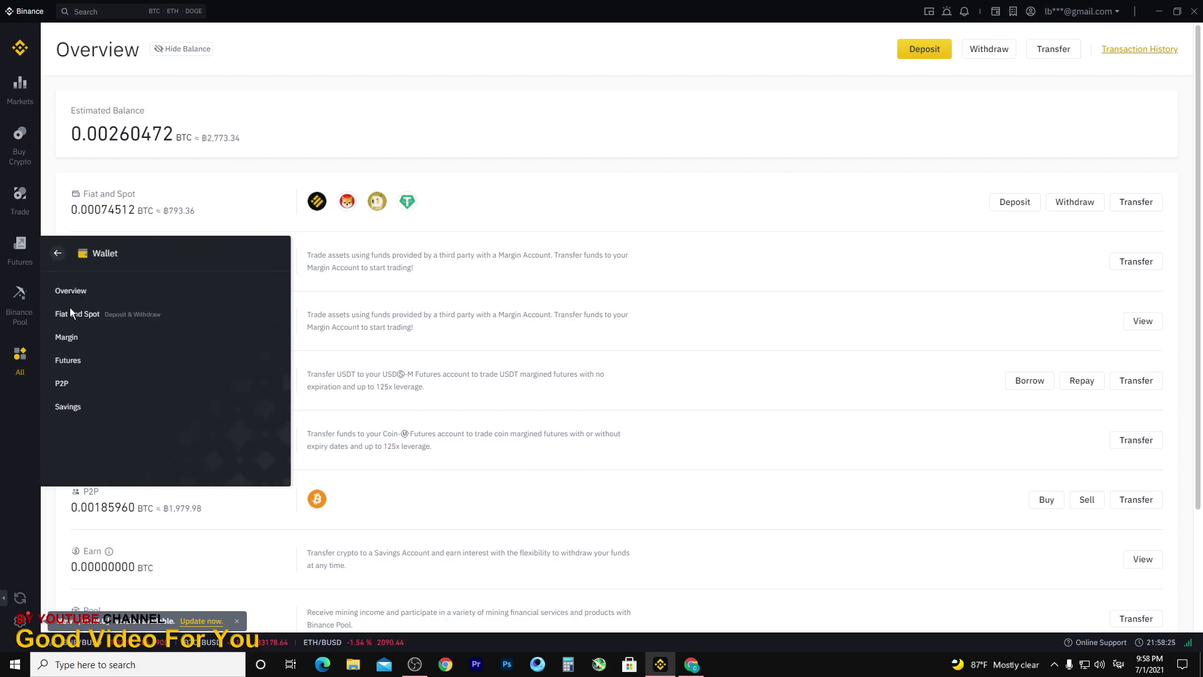
{"action": "left_click", "coordinate": [66, 383]}
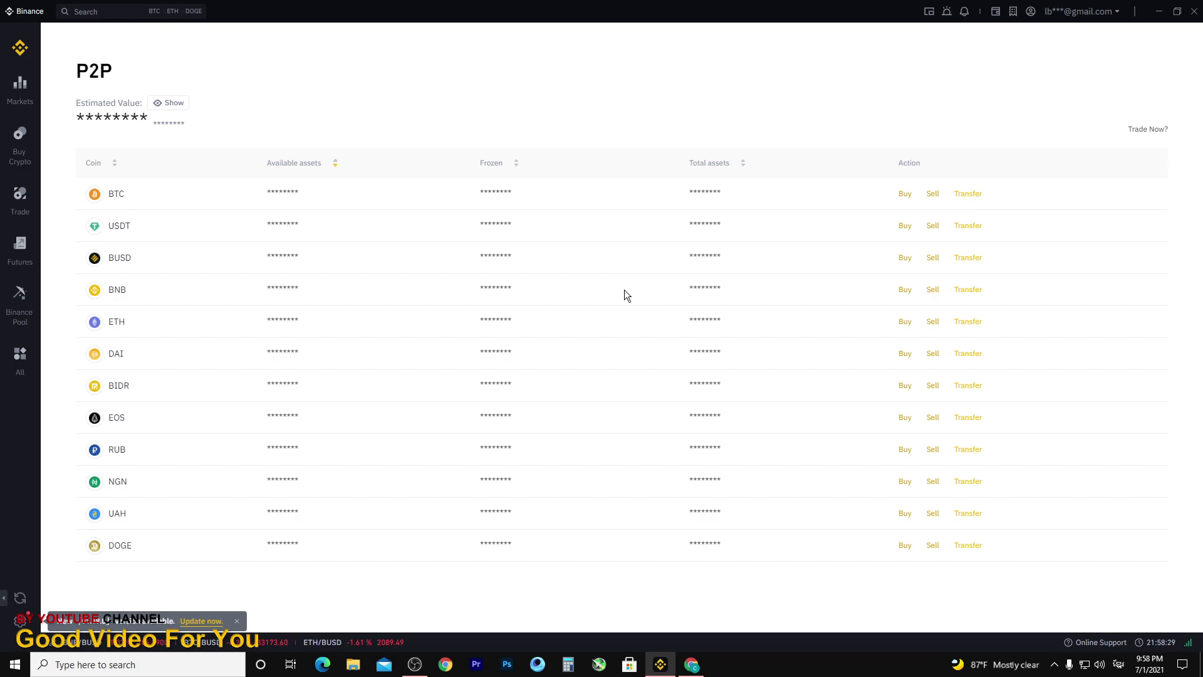
- Switch to Chrome, open the bookmarked ETHProMiner site in a new tab, and sign in with the saved Ethereum address and PIN code
{"action": "left_click", "coordinate": [691, 664]}
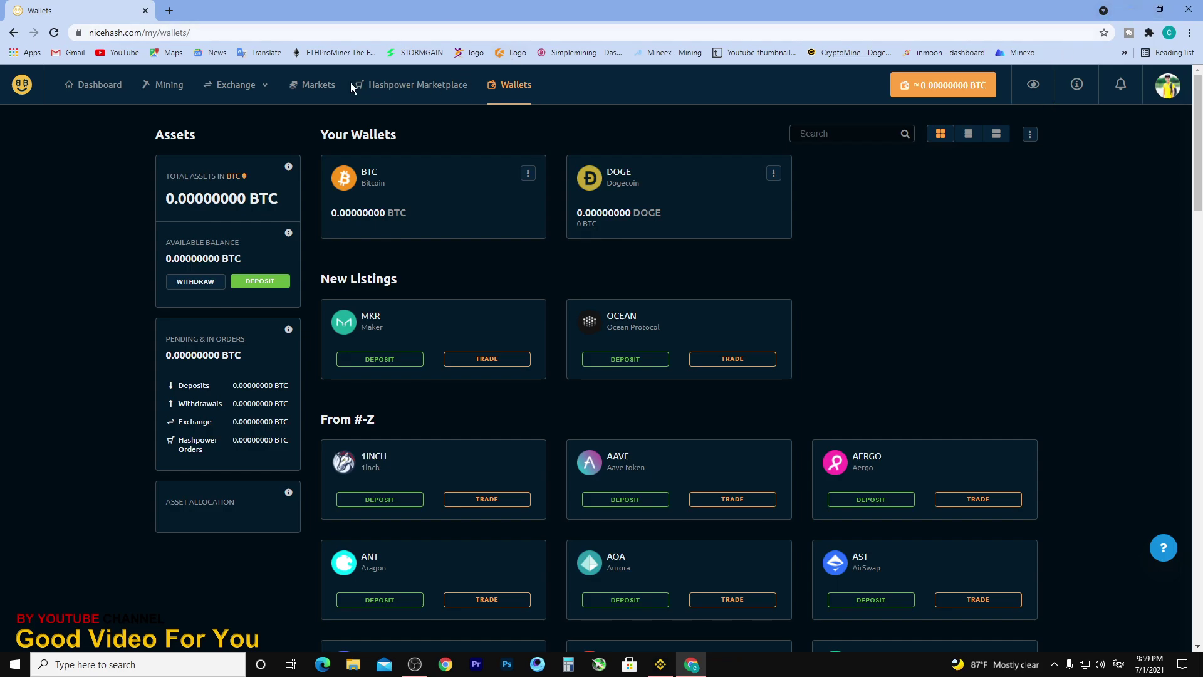
{"action": "left_click", "coordinate": [169, 11]}
{"action": "left_click", "coordinate": [326, 52]}
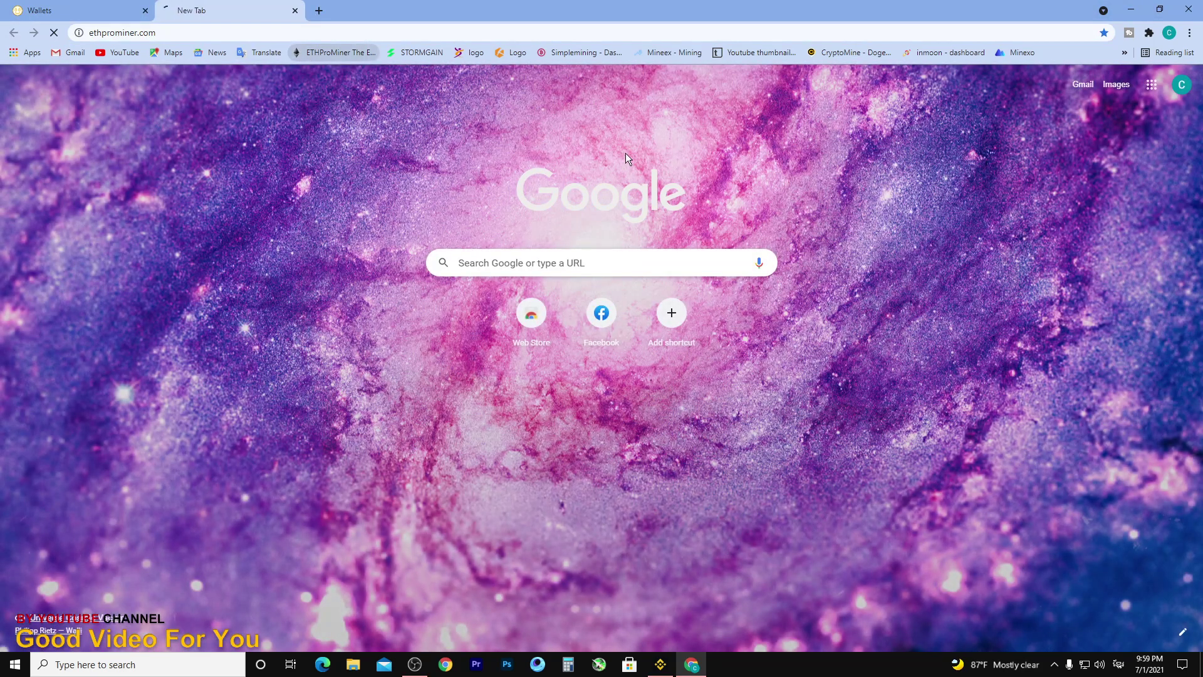
{"action": "left_click", "coordinate": [650, 201]}
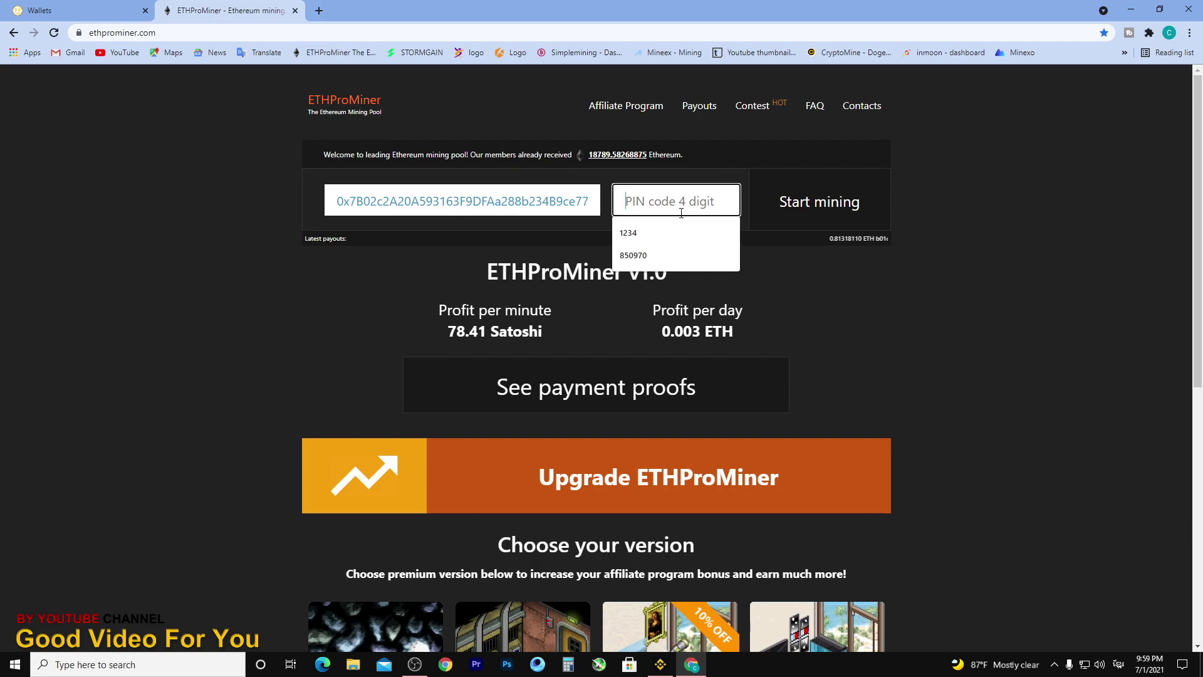
{"action": "left_click", "coordinate": [717, 227]}
{"action": "left_click", "coordinate": [785, 222]}
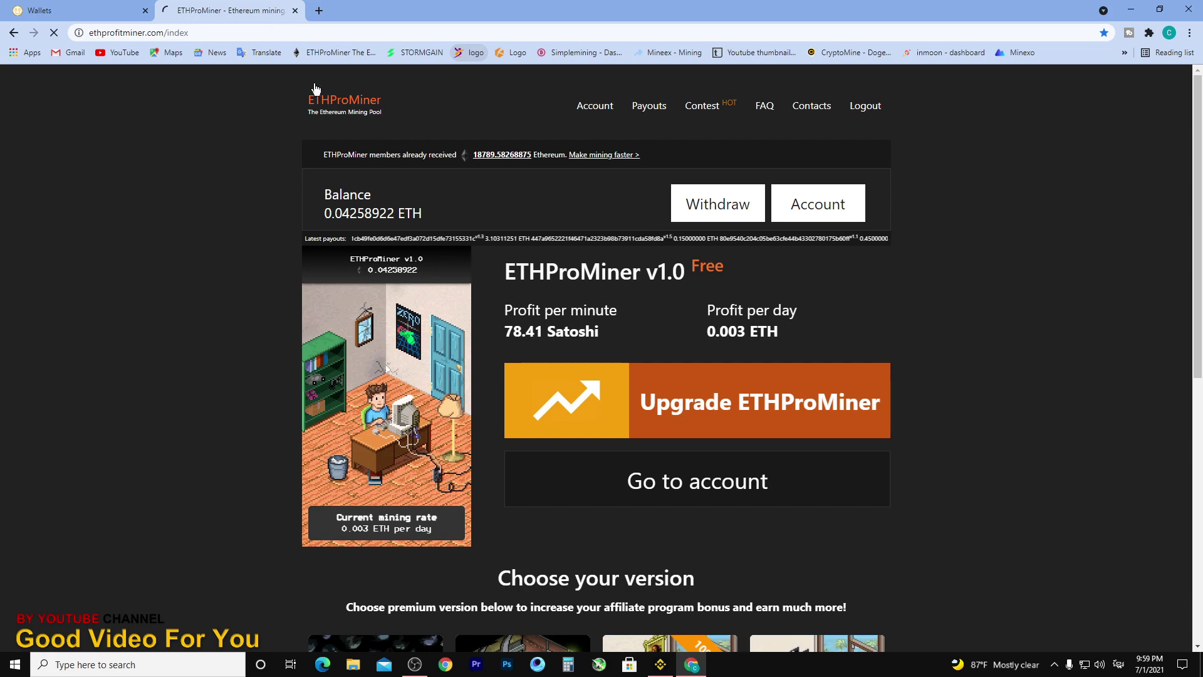
- Open the bookmarked EthProfitMiner site and start mining with the saved Ethereum address
{"action": "left_click", "coordinate": [459, 53]}
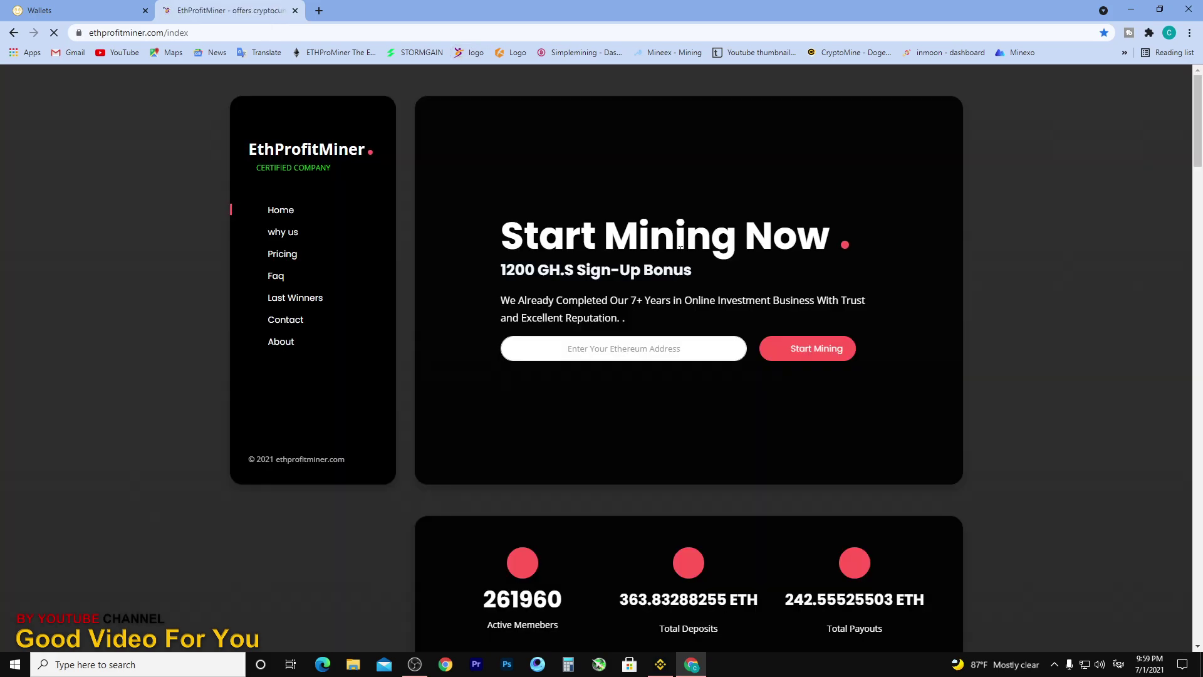
{"action": "left_click", "coordinate": [622, 347]}
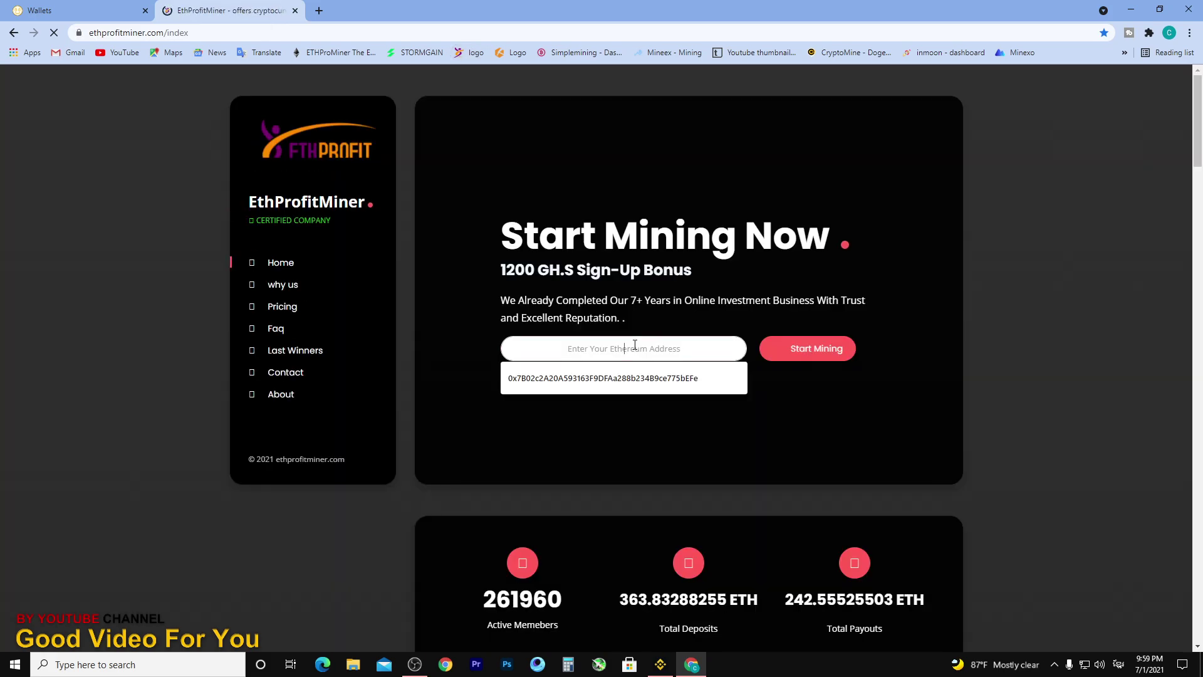
{"action": "left_click", "coordinate": [623, 378]}
{"action": "left_click", "coordinate": [796, 345]}
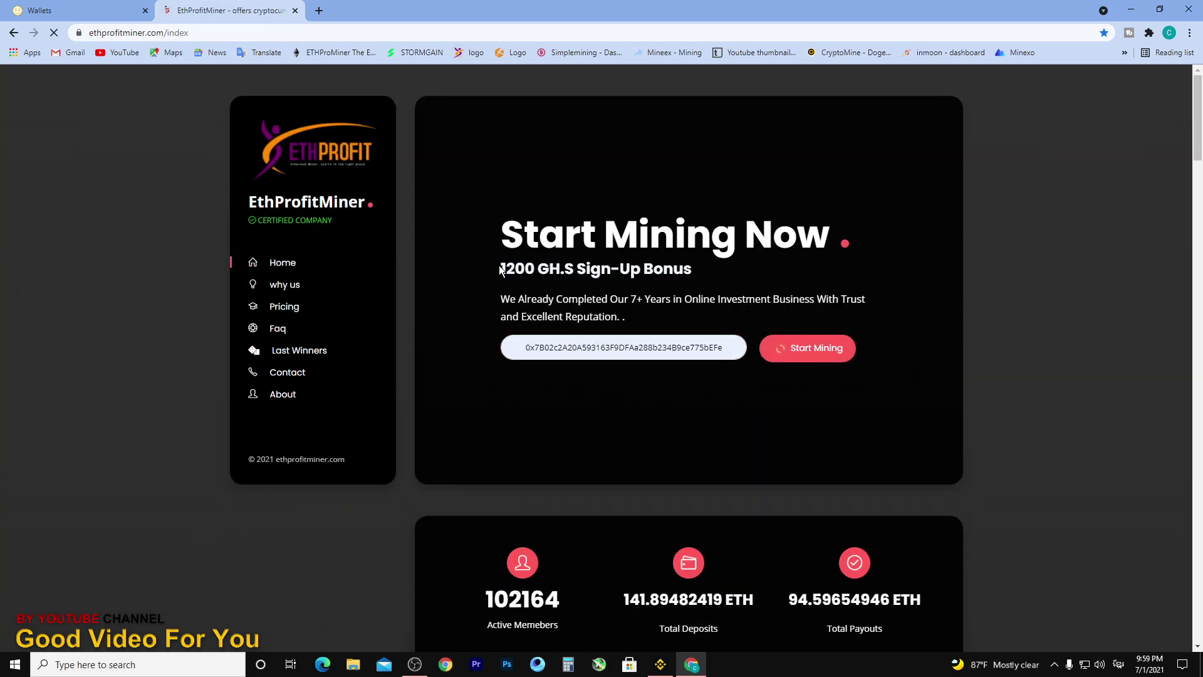
{"action": "left_click", "coordinate": [807, 350]}
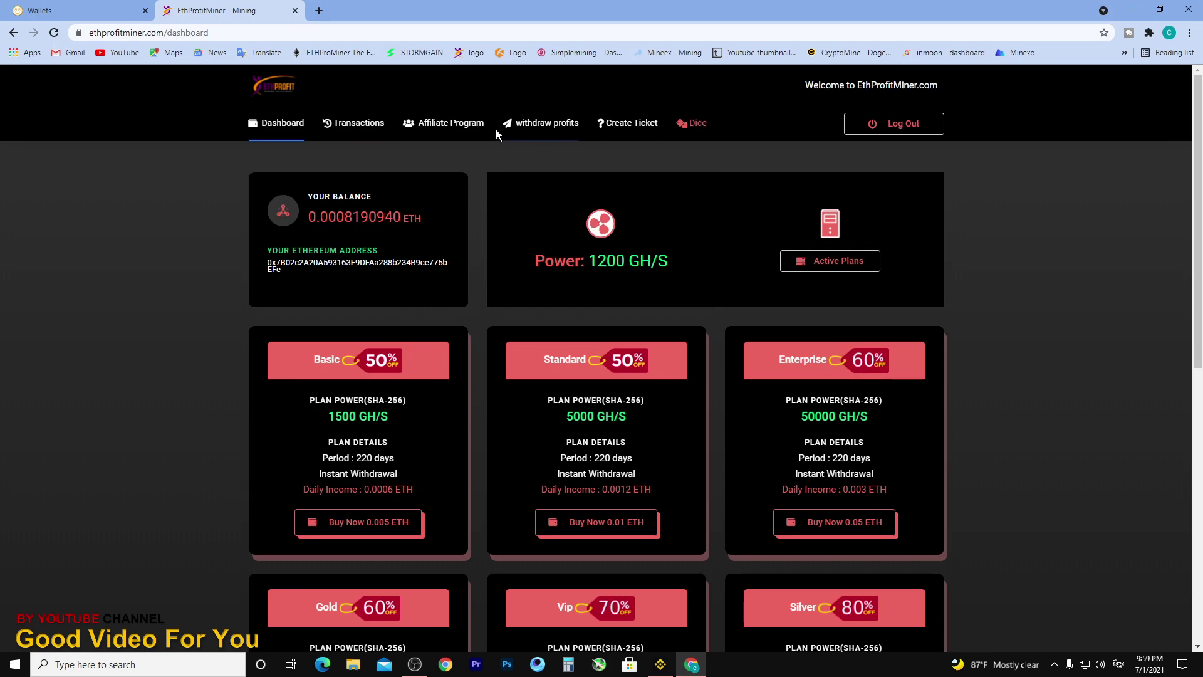
- Examine the earning balance and minimum withdrawal amount on EthProfitMiner's withdraw profits page, and close the site's tab
{"action": "left_click", "coordinate": [543, 124]}
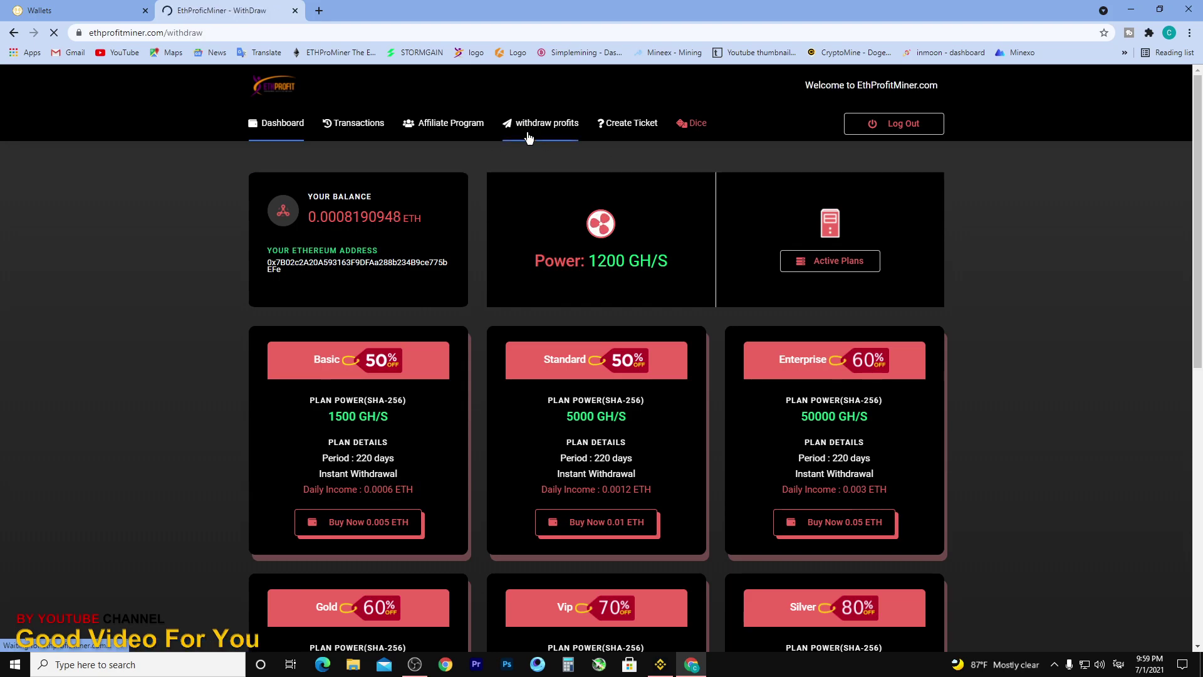
{"action": "scroll", "coordinate": [583, 198], "scroll_direction": "down", "scroll_amount": 3}
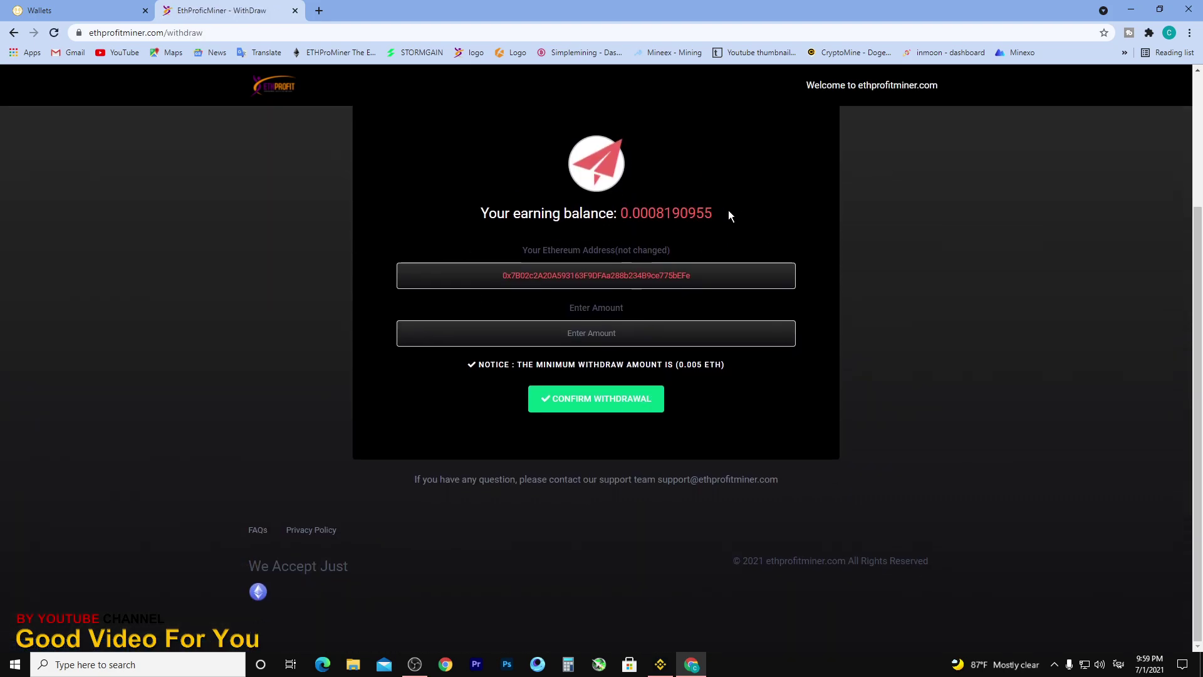
{"action": "scroll", "coordinate": [728, 209], "scroll_direction": "up", "scroll_amount": 3}
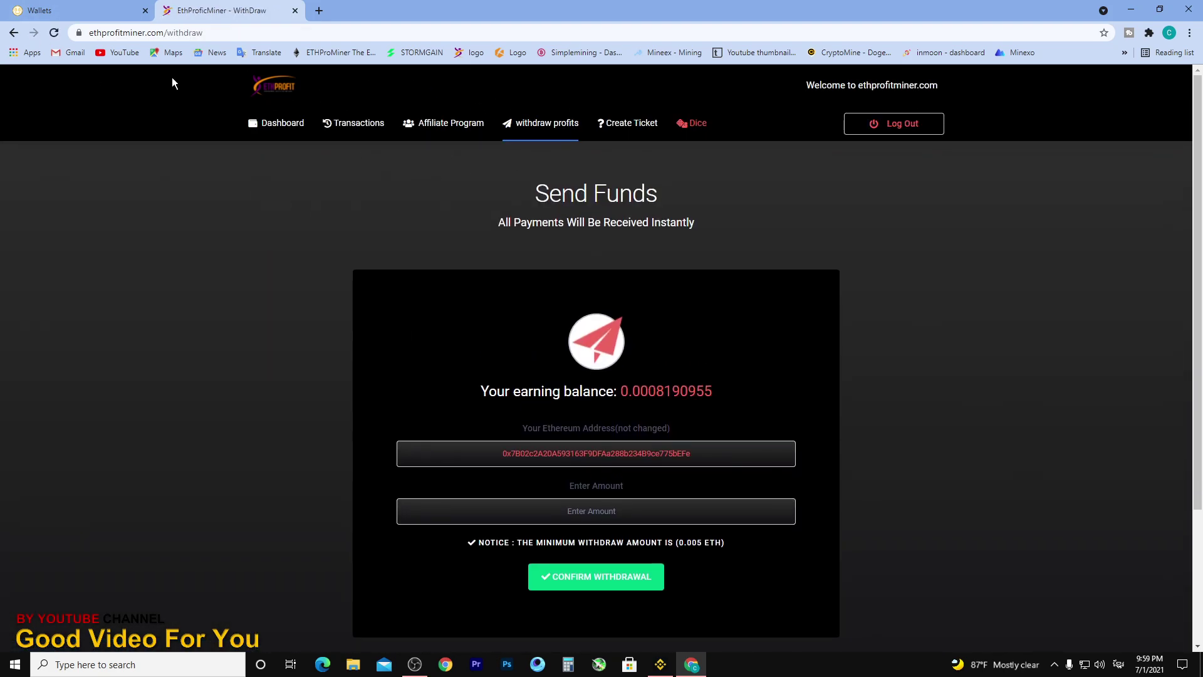
{"action": "left_click", "coordinate": [295, 10]}
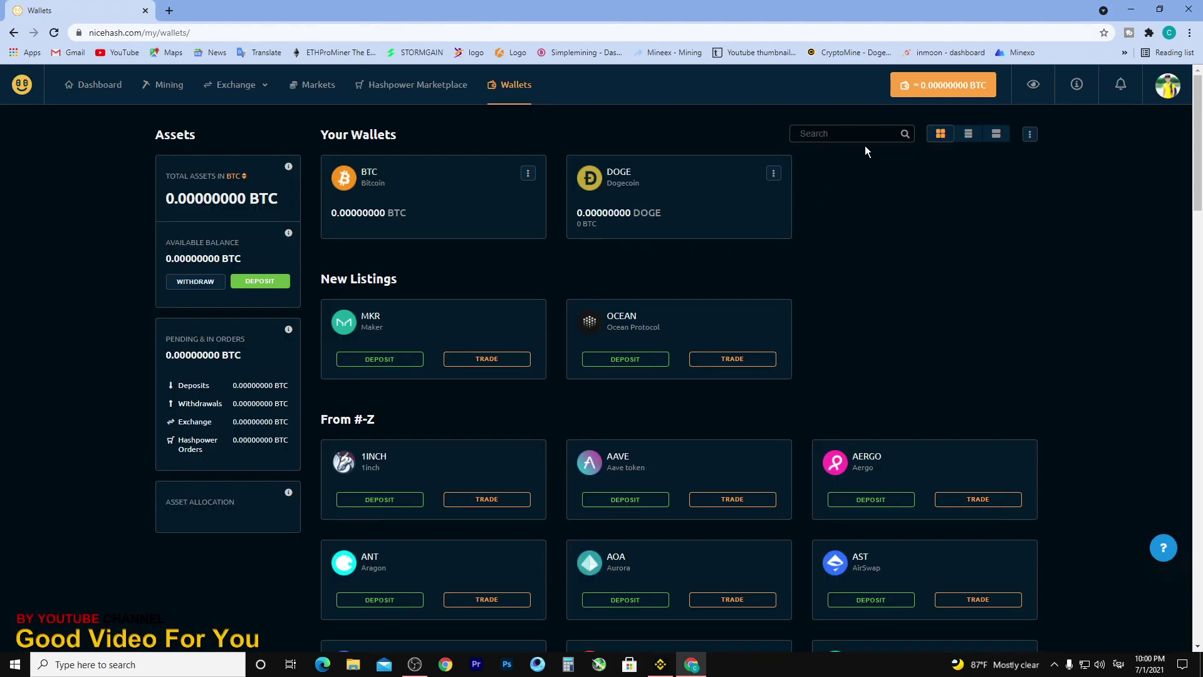